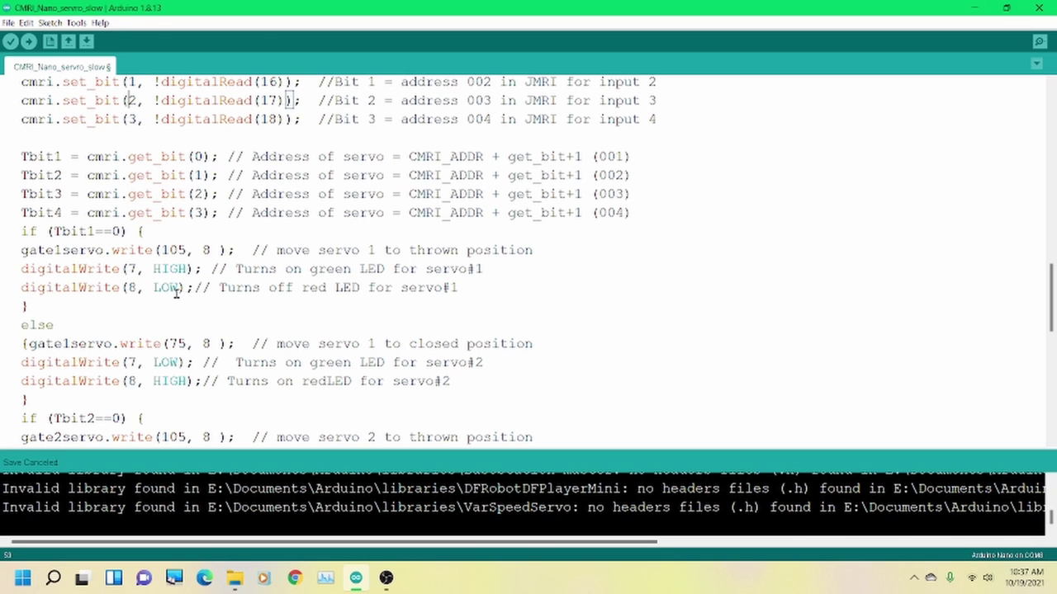
- Review the servo sketch's thrown and closed logic for servos 1 to 4, the pin setup and the header definitions
scroll(176, 293, down, 10)
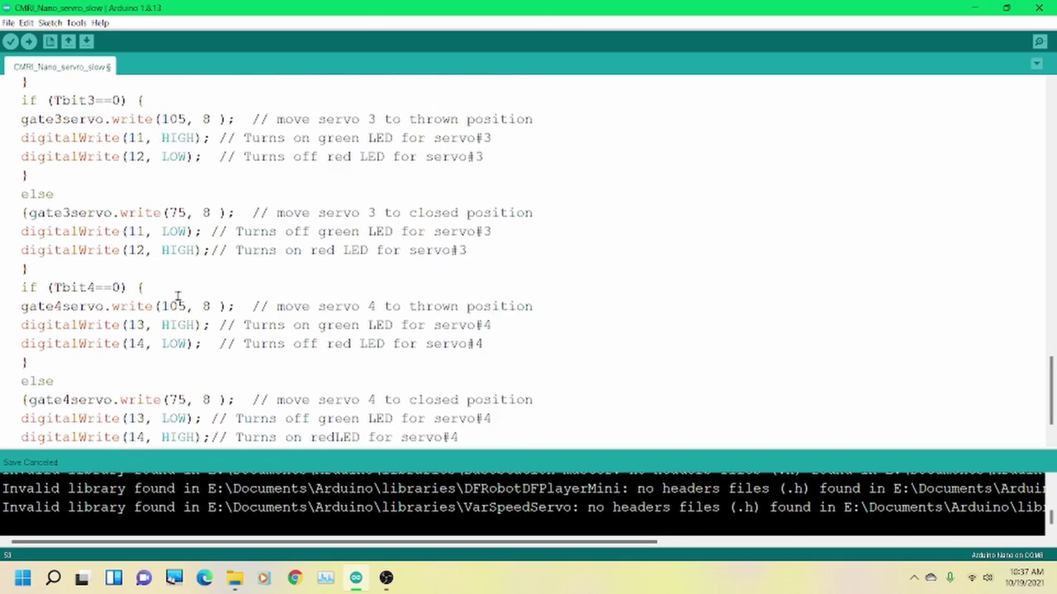
scroll(176, 299, up, 10)
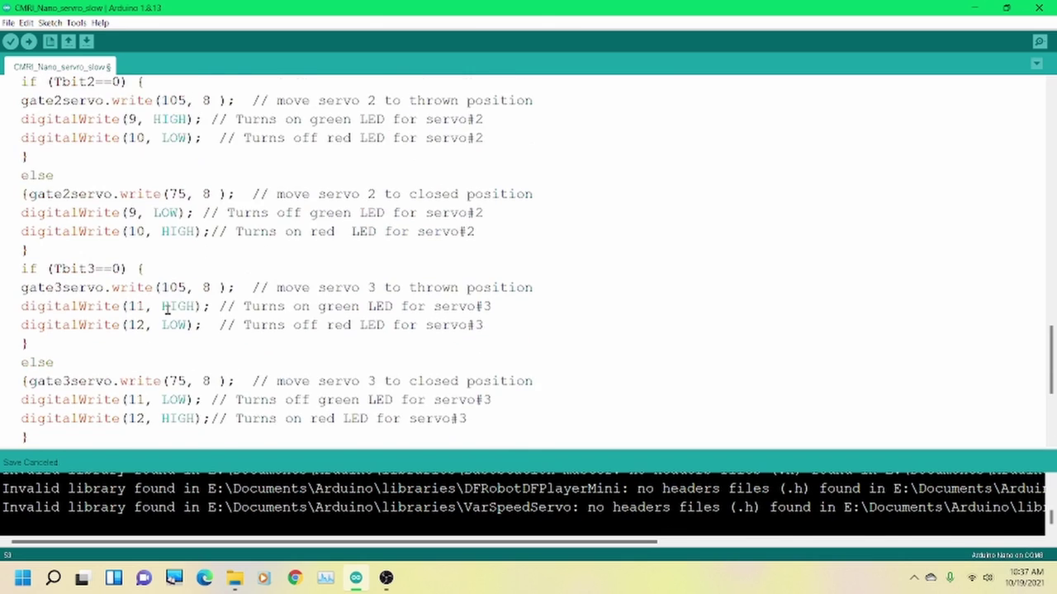
scroll(169, 308, up, 15)
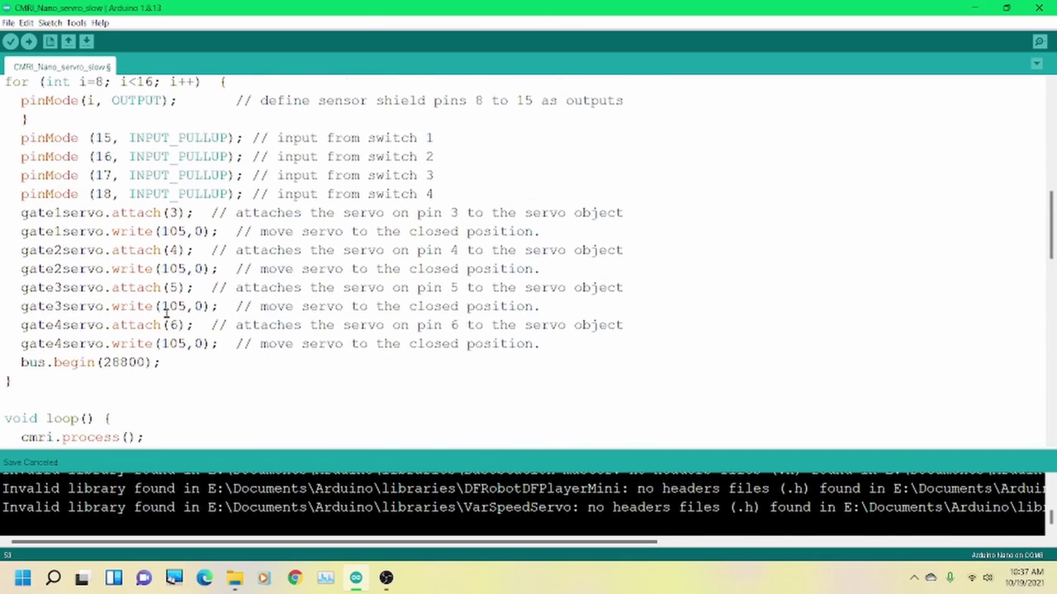
scroll(171, 308, up, 4)
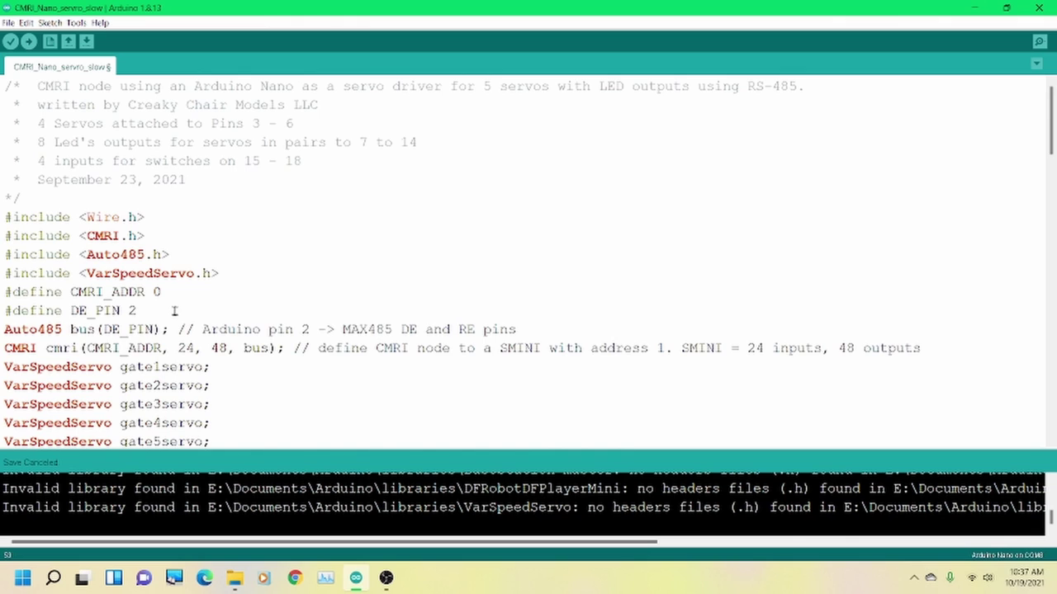
scroll(174, 310, down, 1)
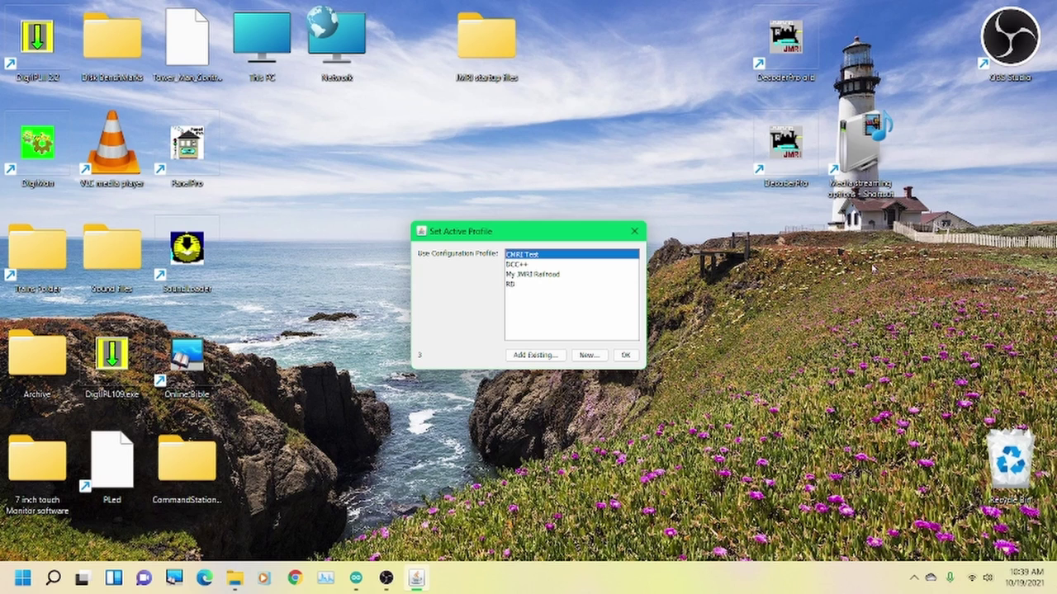
- Create a configuration profile named CMRI in the default location, launch DecoderPro with it and dismiss the help page
click(588, 355)
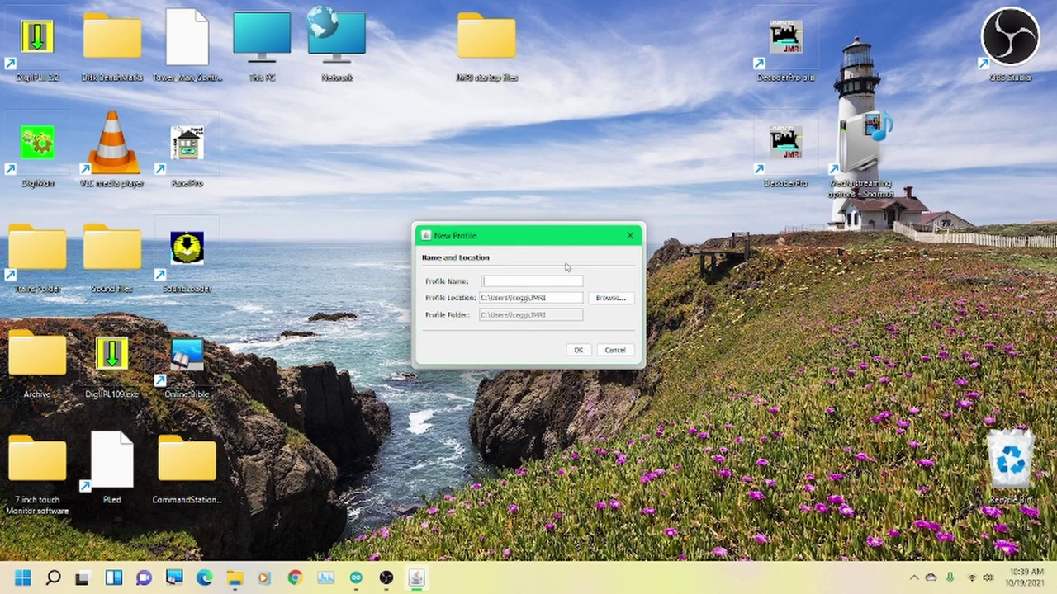
drag(565, 241, 585, 337)
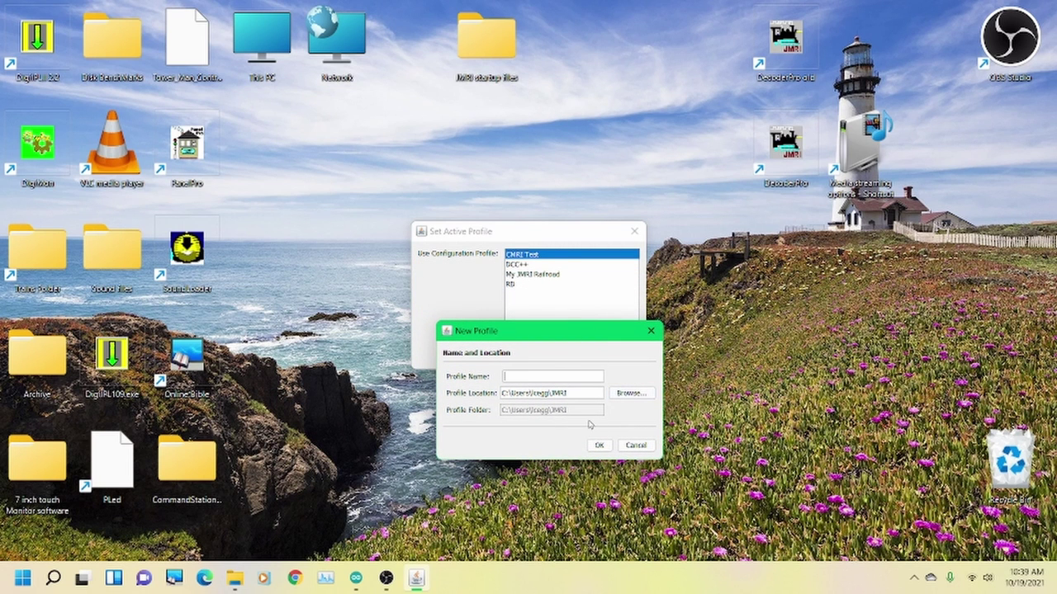
text(CMRI)
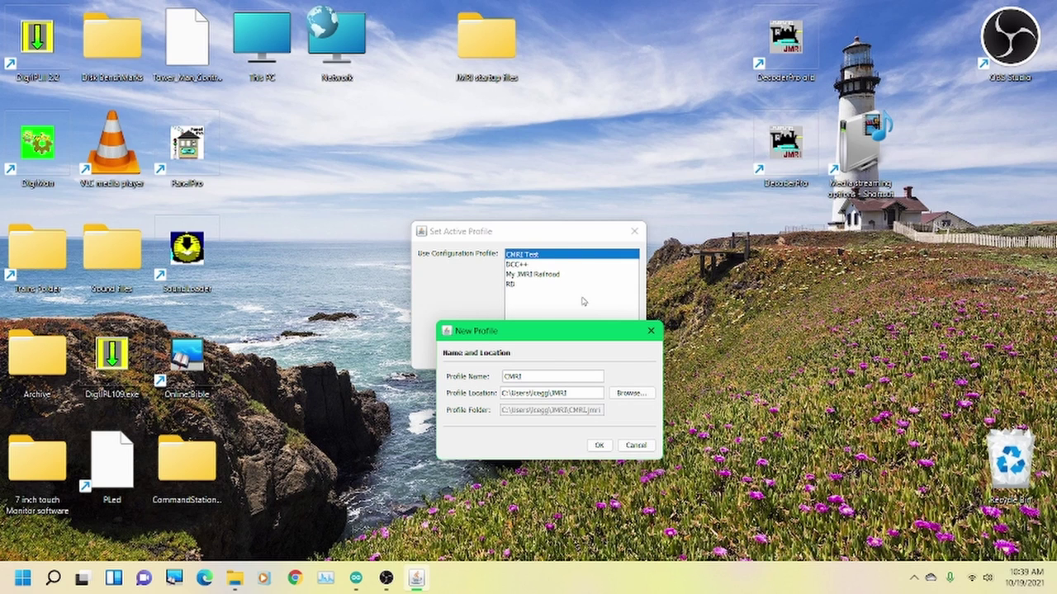
click(600, 445)
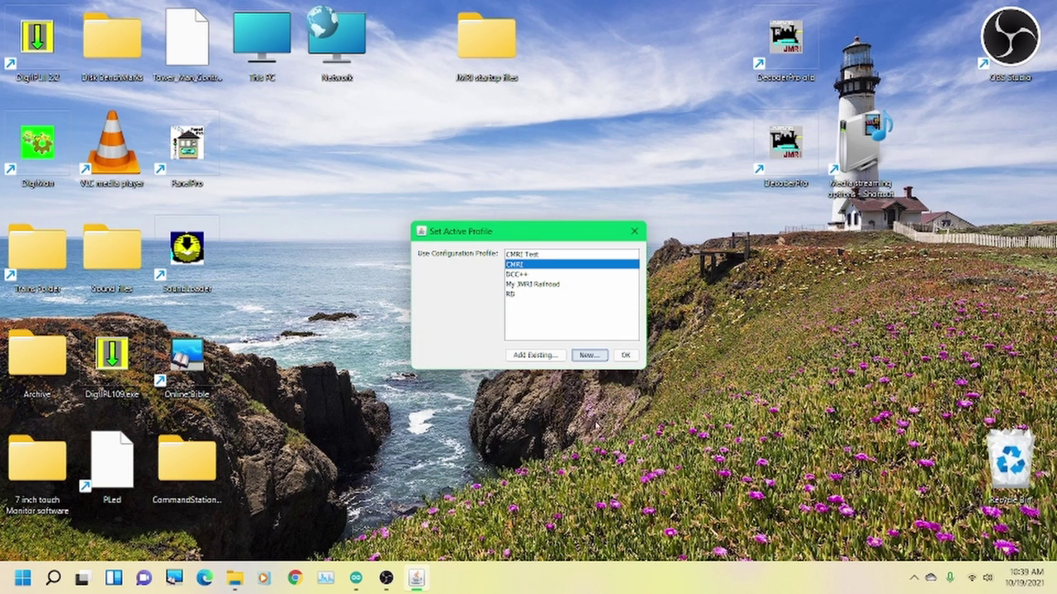
click(626, 356)
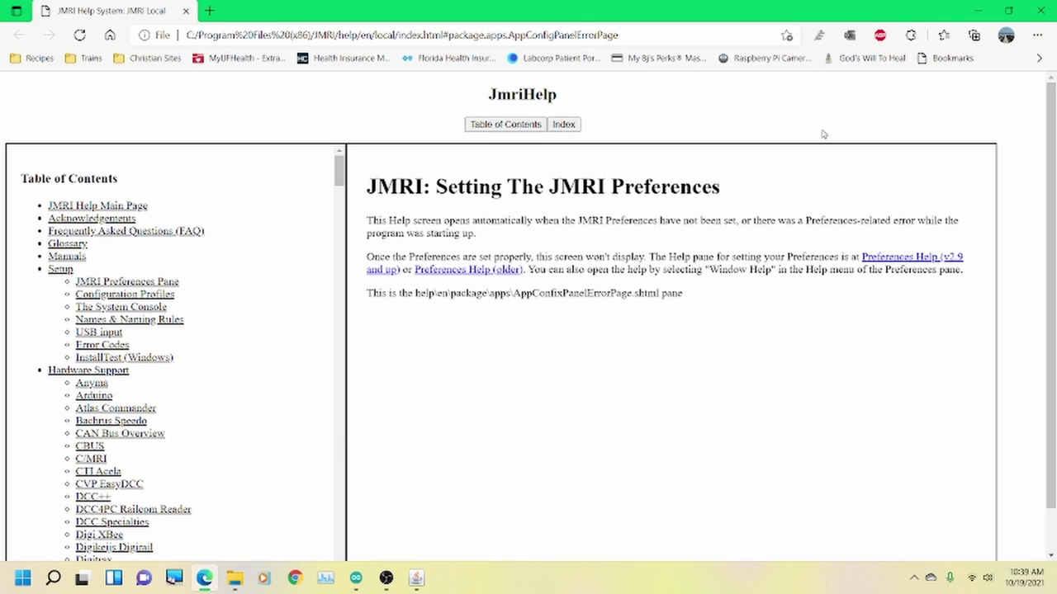
click(1040, 10)
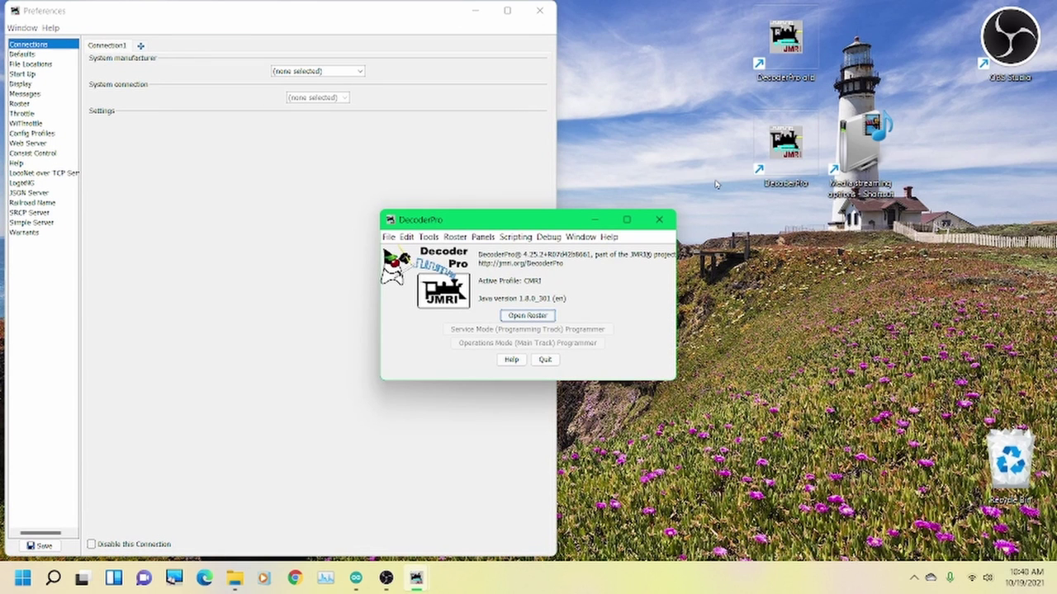
- Set up the first connection with manufacturer C/MRI, connection type Serial and serial port COM6
click(315, 193)
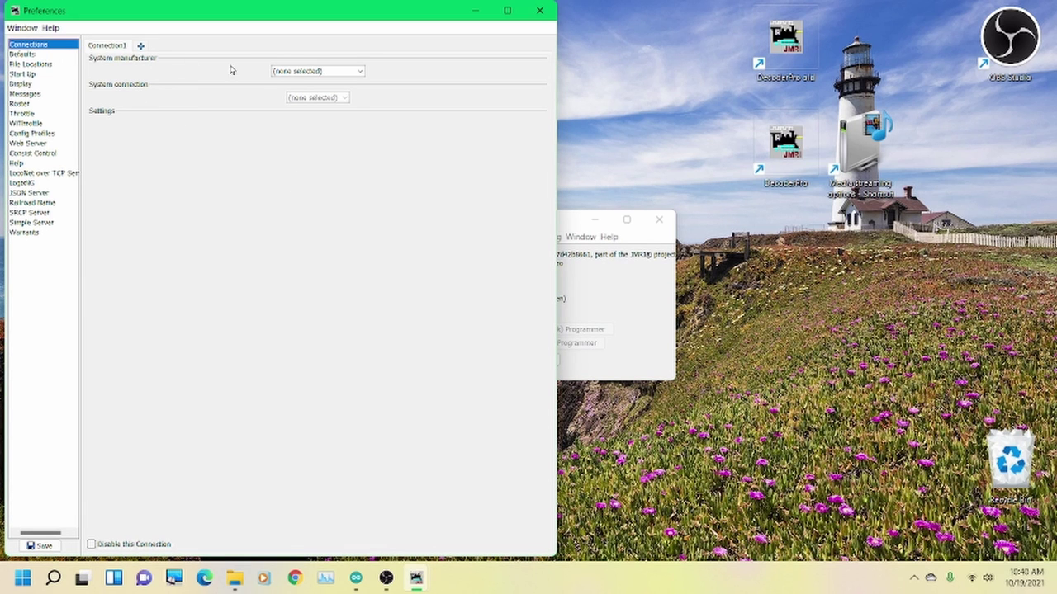
click(282, 74)
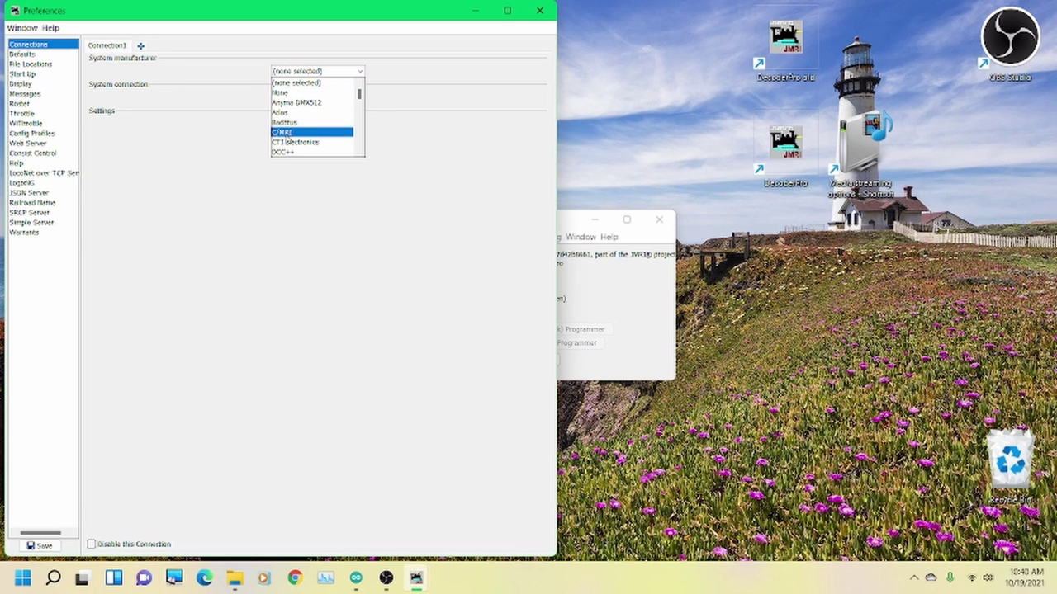
click(286, 135)
click(299, 99)
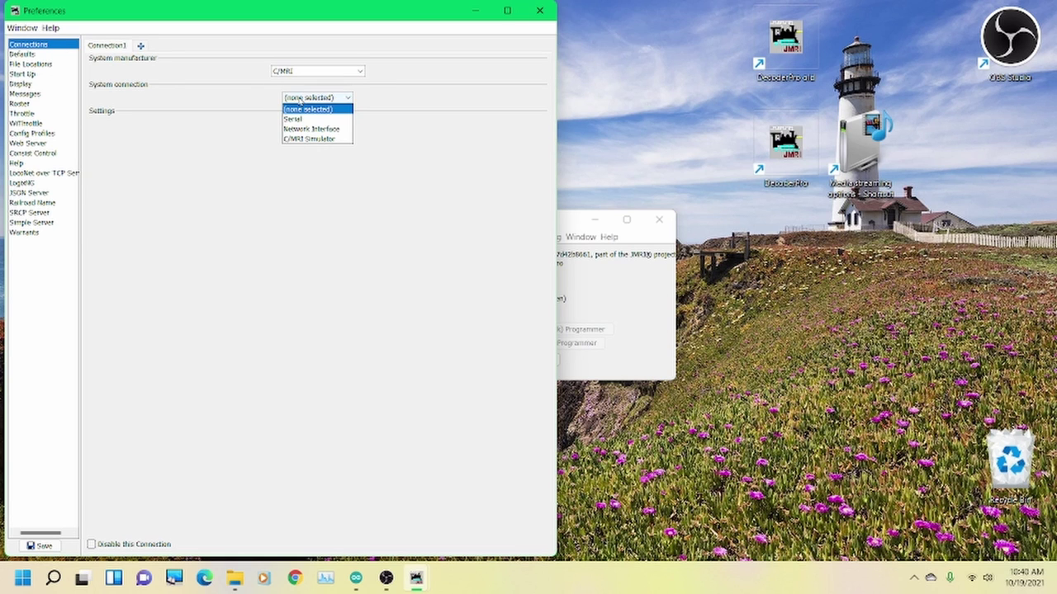
click(299, 121)
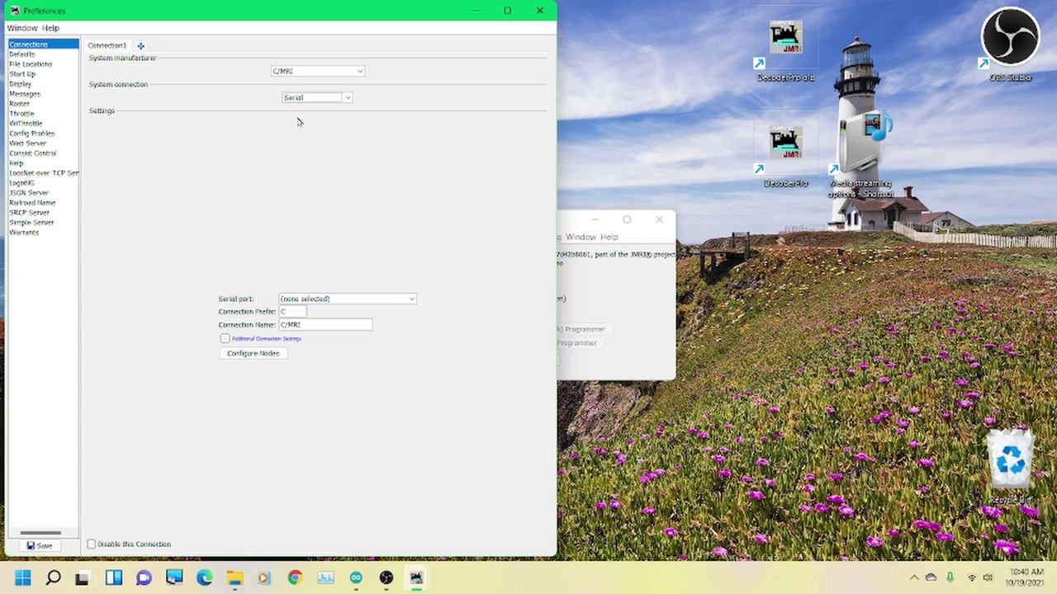
click(299, 299)
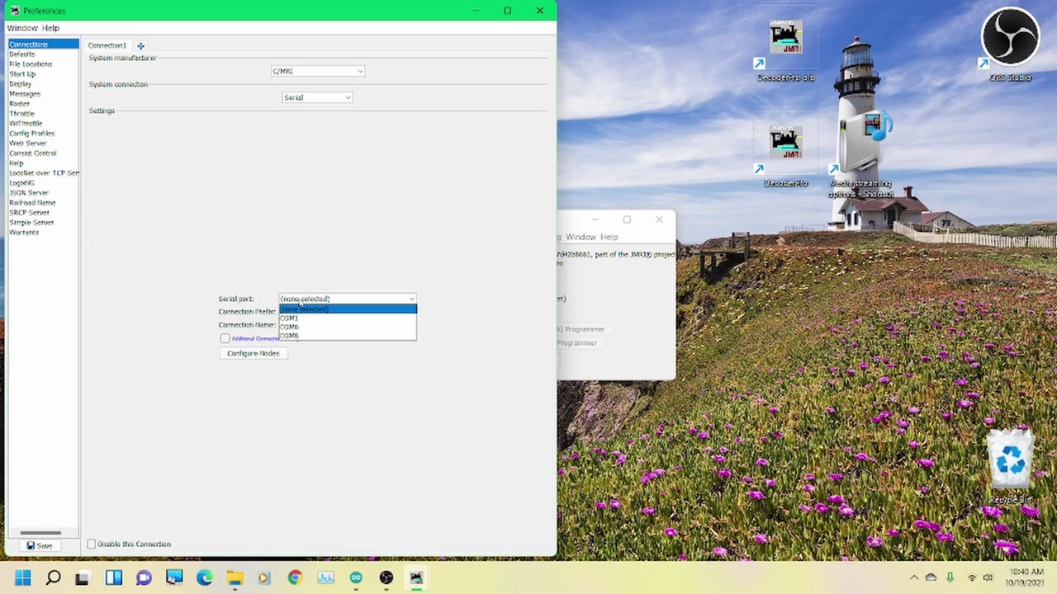
click(304, 327)
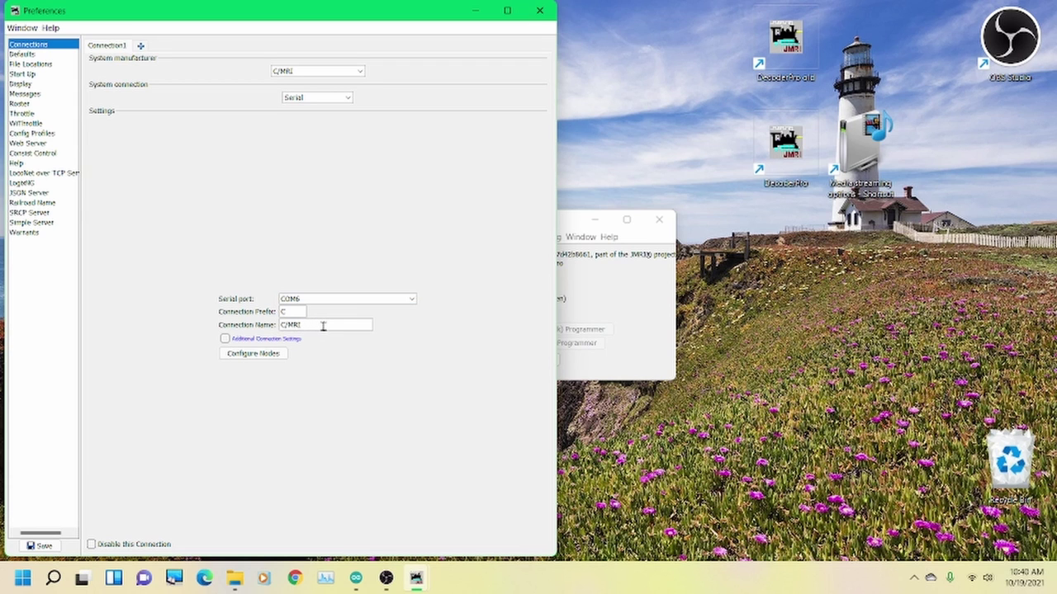
- Show the additional connection settings and set the baud rate to 28,800 bps
click(225, 341)
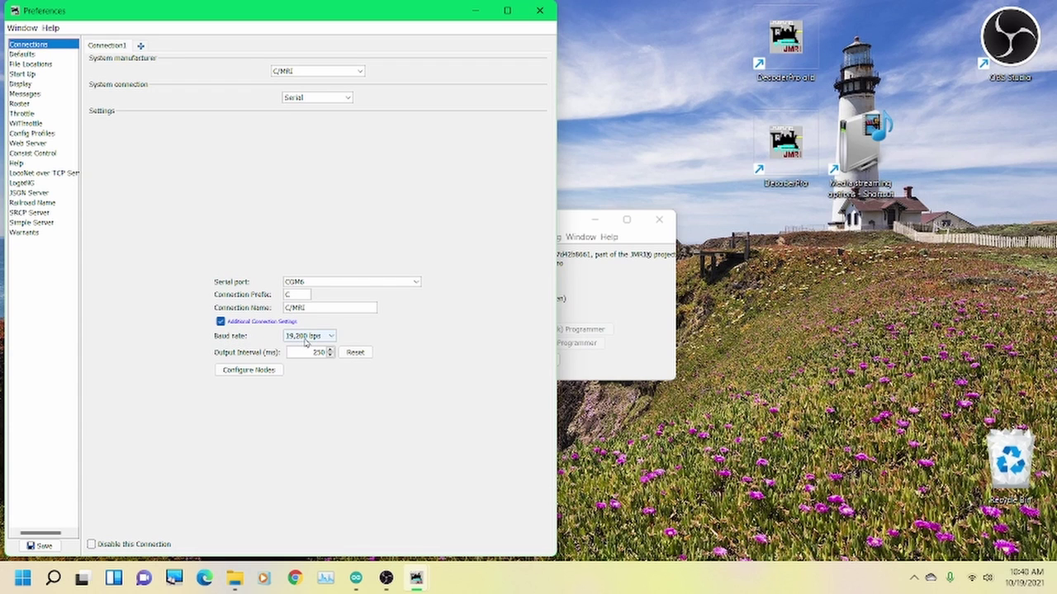
click(307, 338)
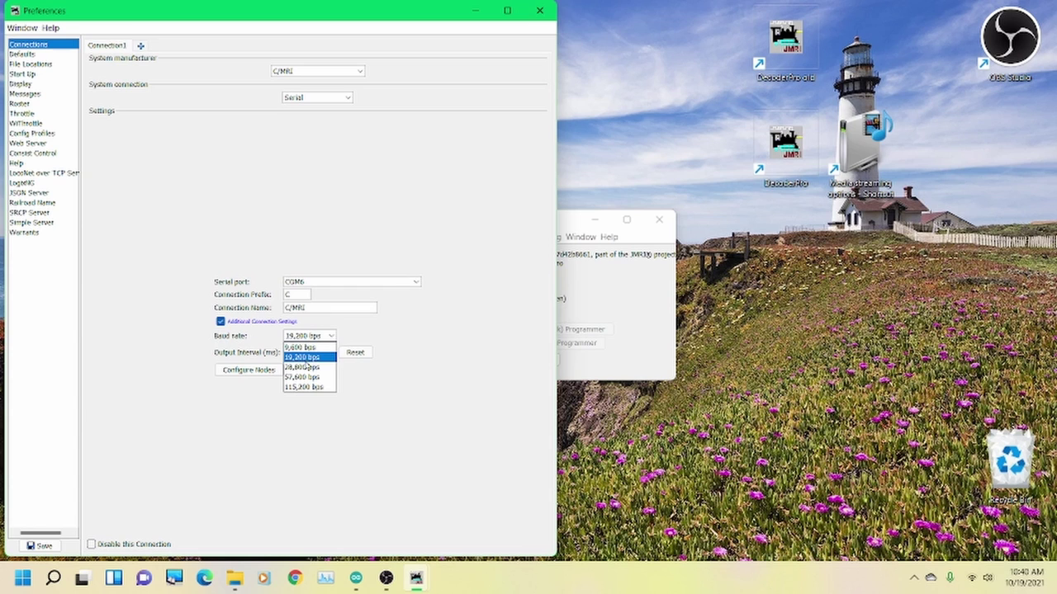
click(307, 369)
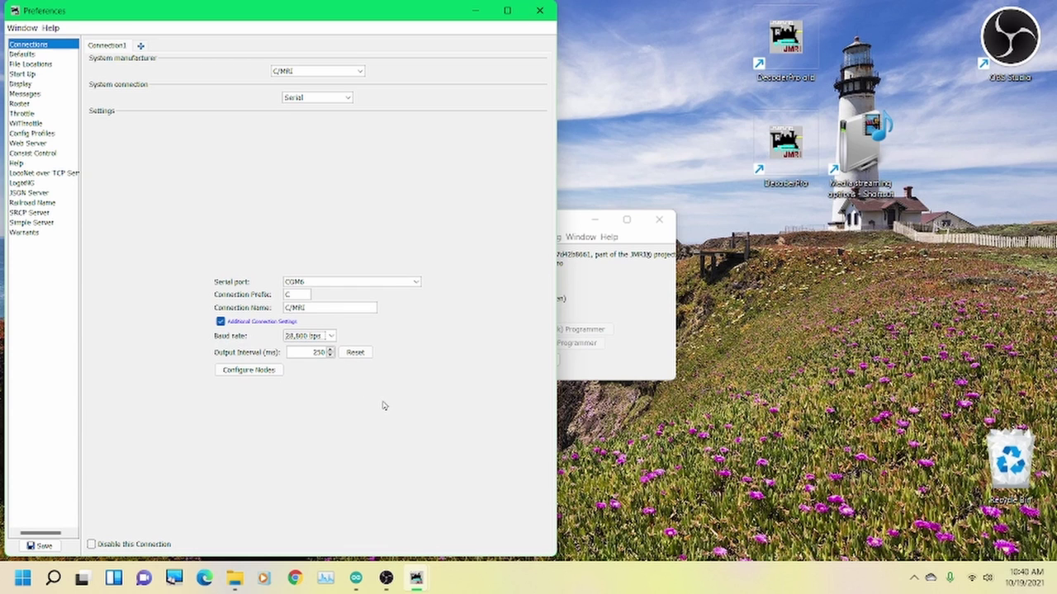
- Save the preferences and restart DecoderPro with the CMRI profile
click(43, 547)
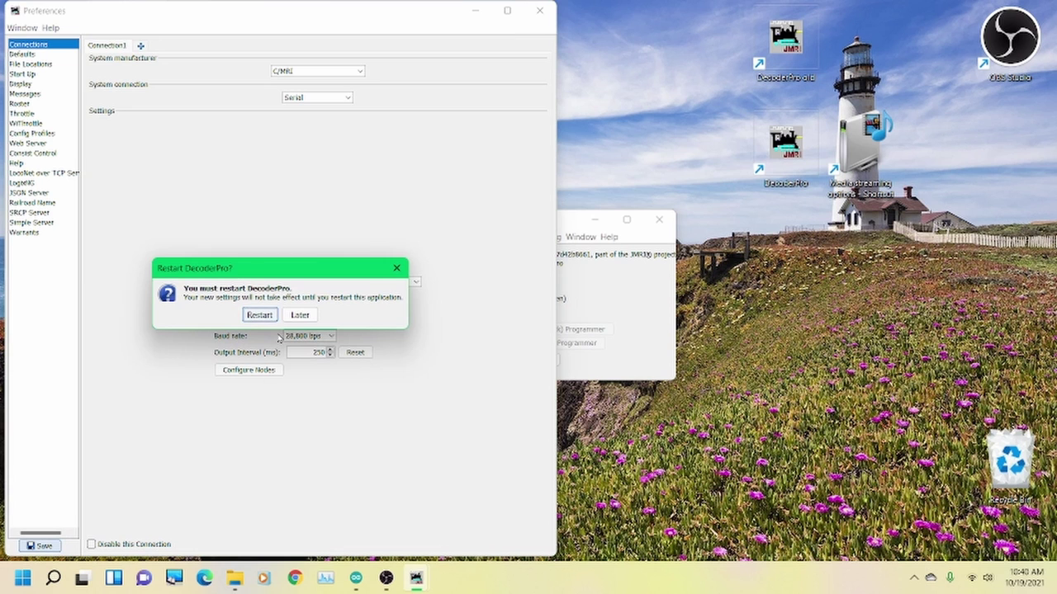
click(262, 316)
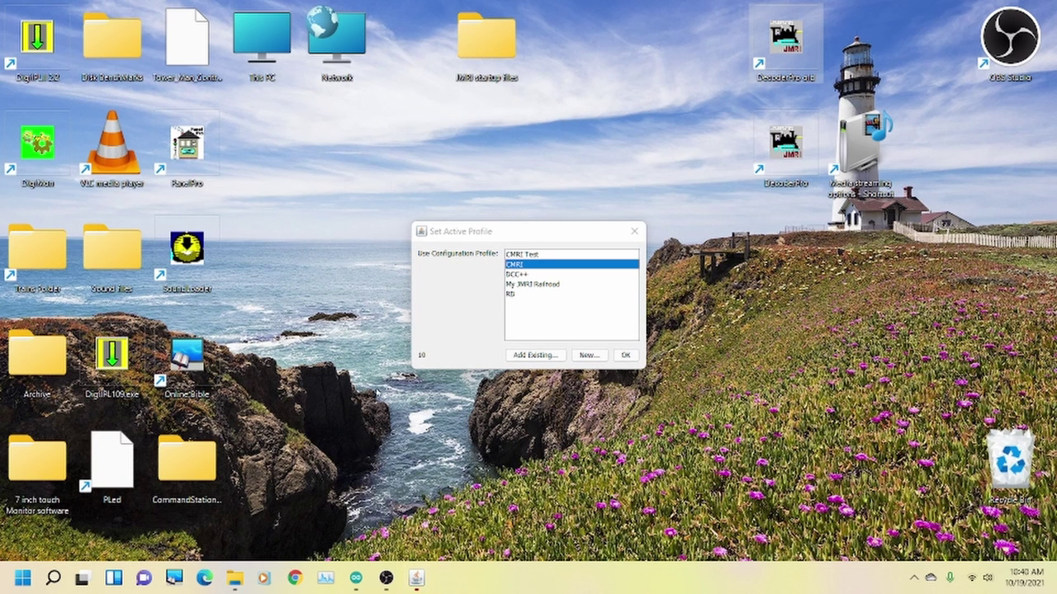
click(631, 356)
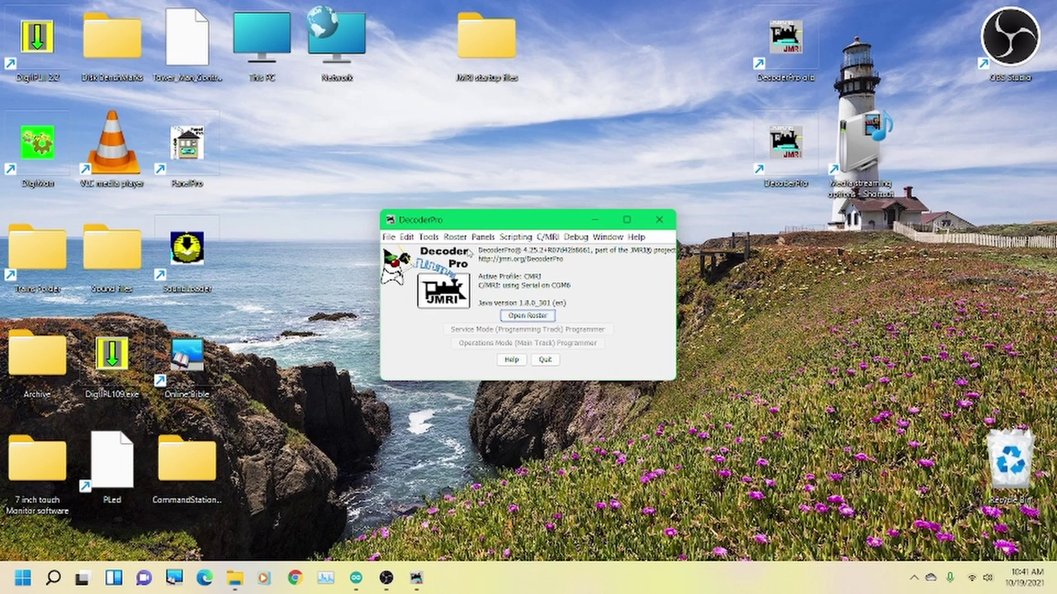
- Add an SMINI node with address 0 to the C/MRI connection and acknowledge the save reminder
click(408, 239)
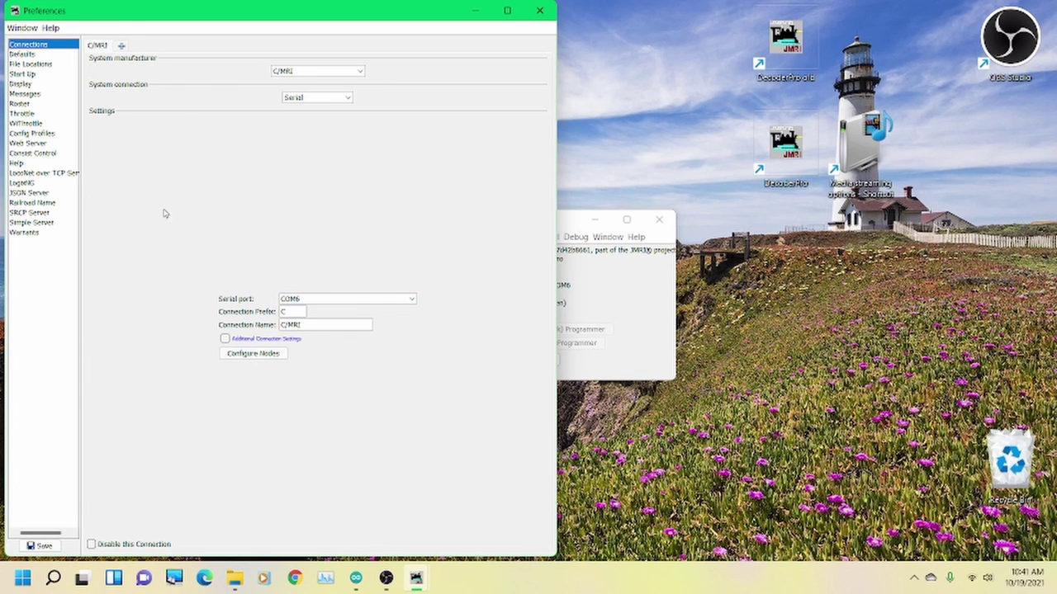
click(244, 356)
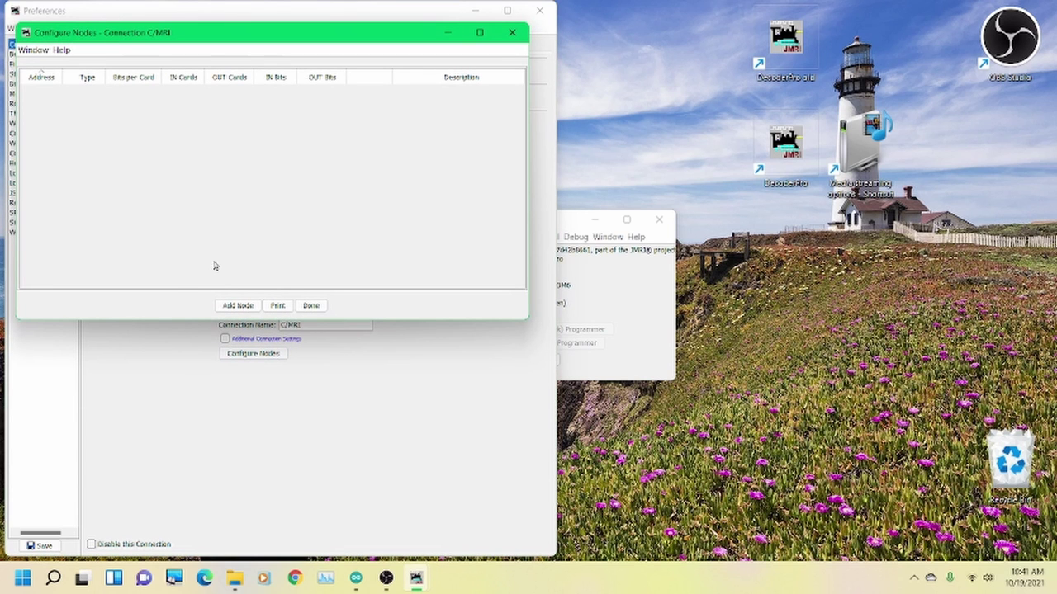
click(237, 306)
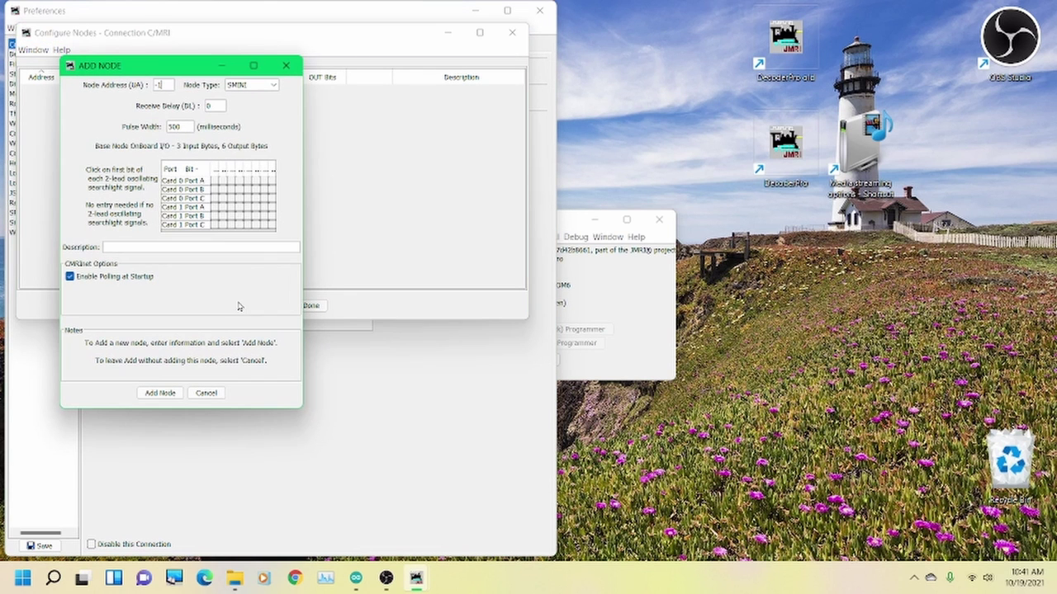
click(274, 87)
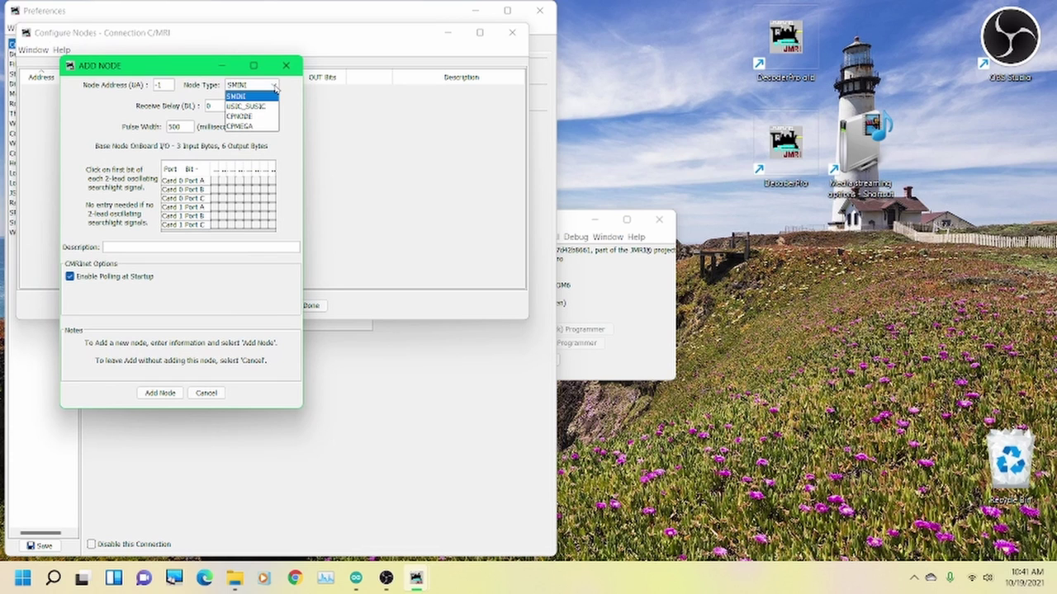
click(239, 97)
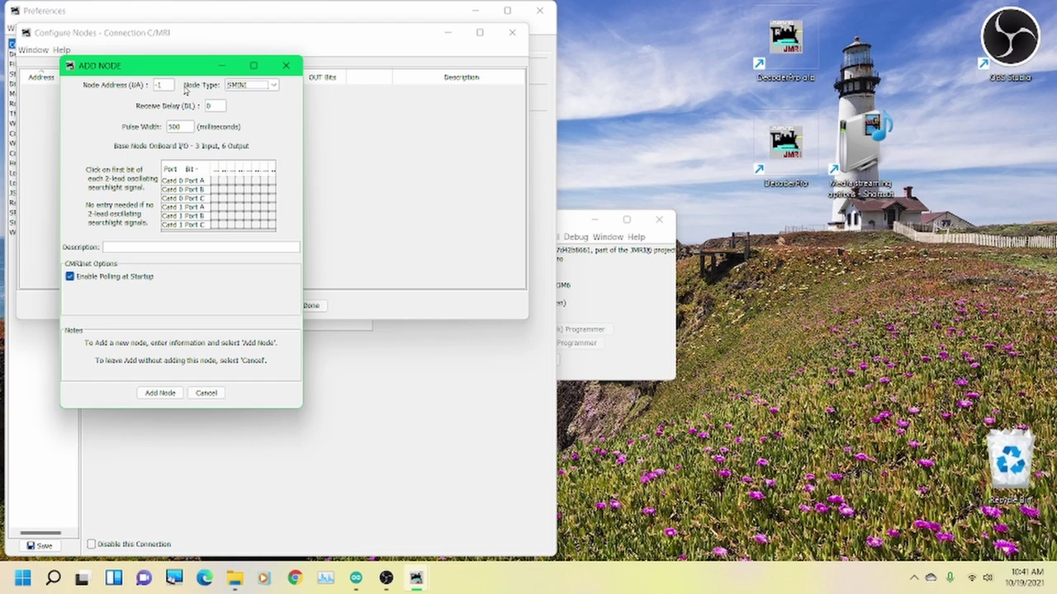
double_click(159, 85)
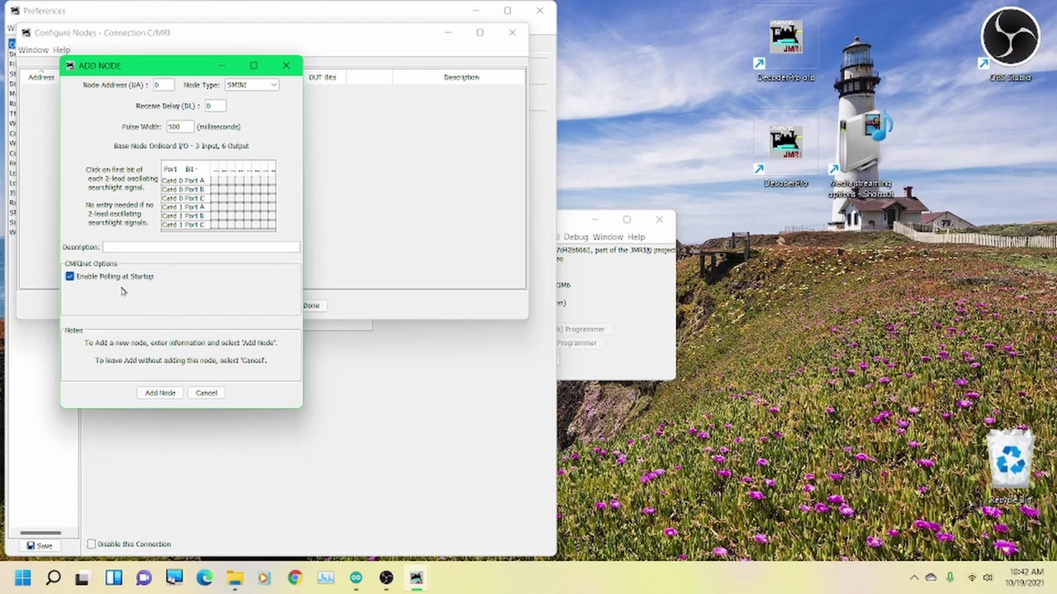
click(161, 393)
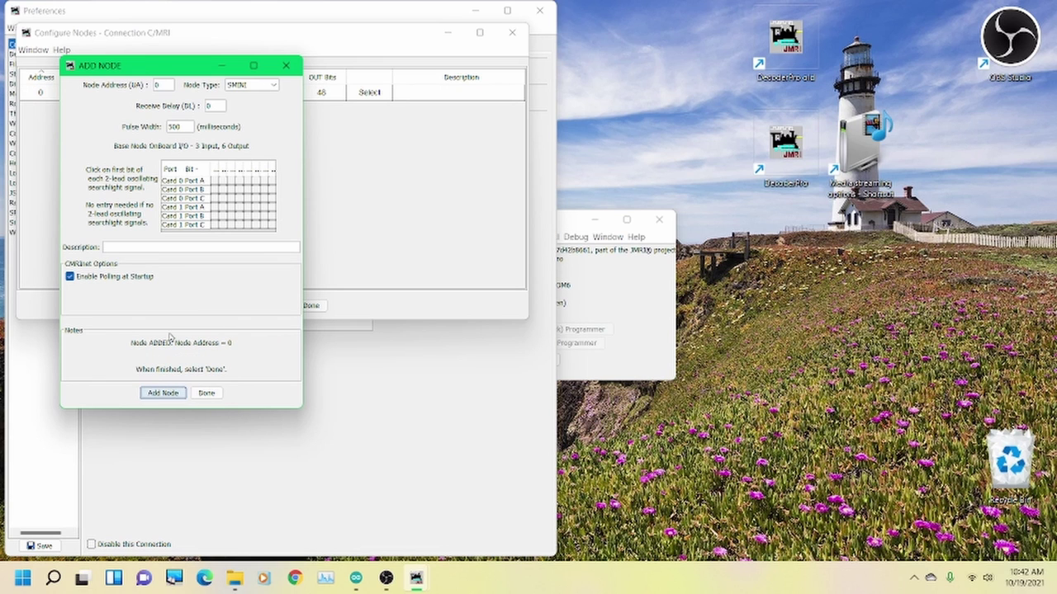
click(203, 393)
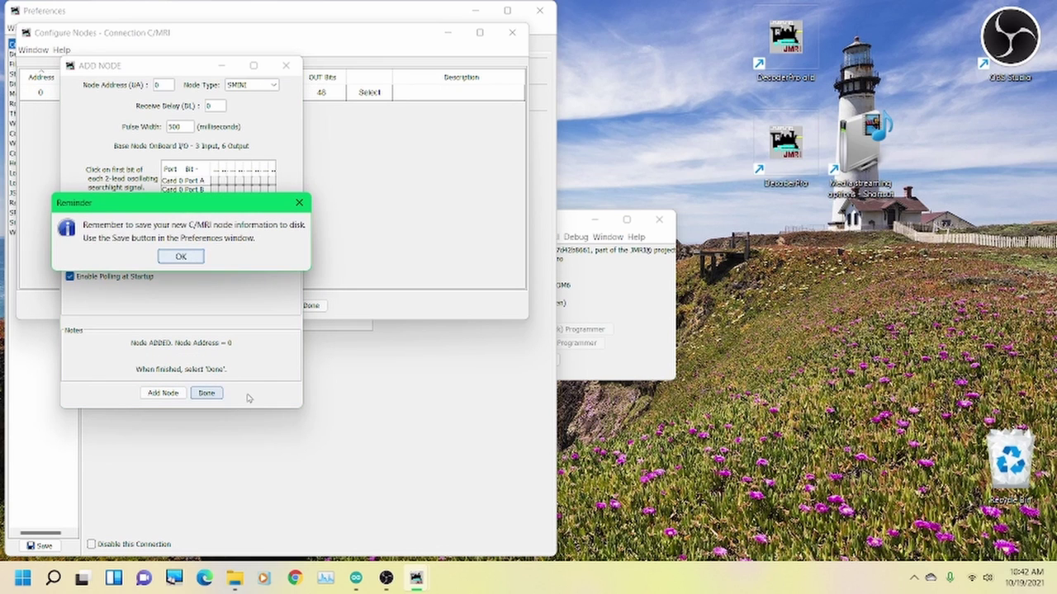
click(200, 259)
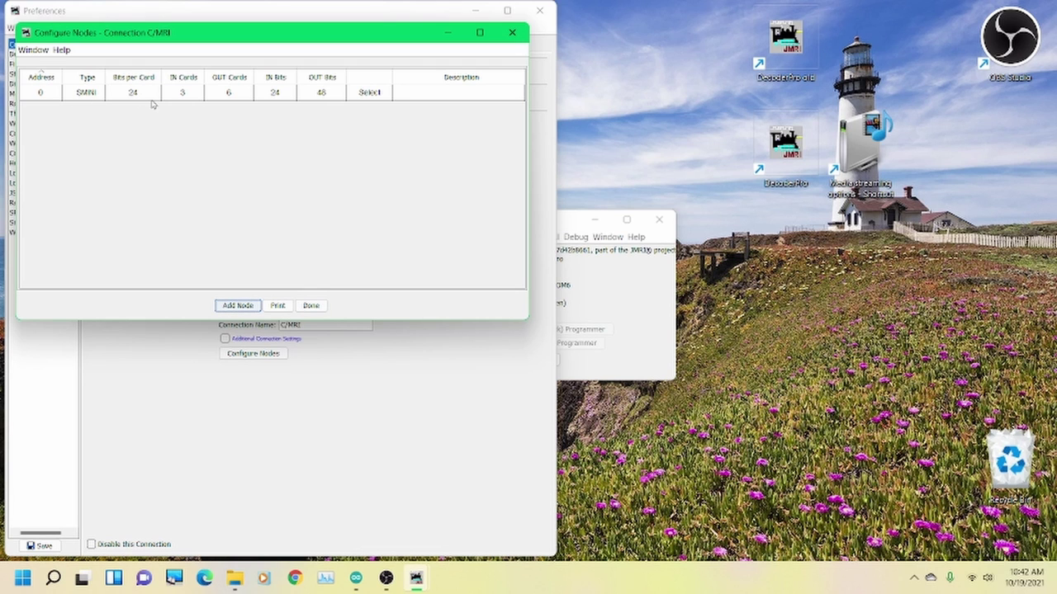
- Check the SMINI node's input and output card and bit counts, and finish the node configuration
click(183, 94)
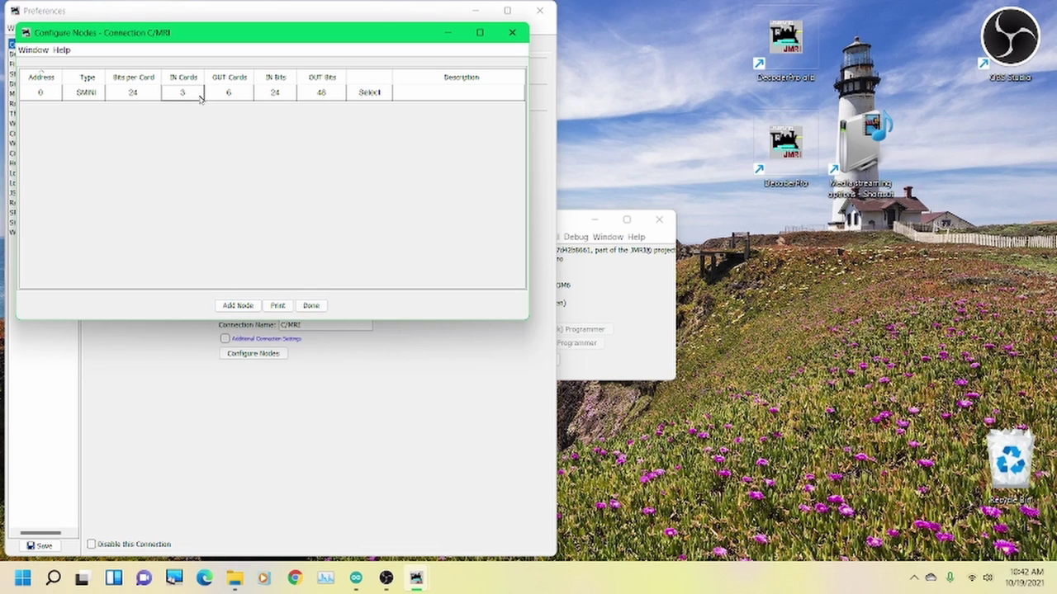
click(244, 96)
click(279, 96)
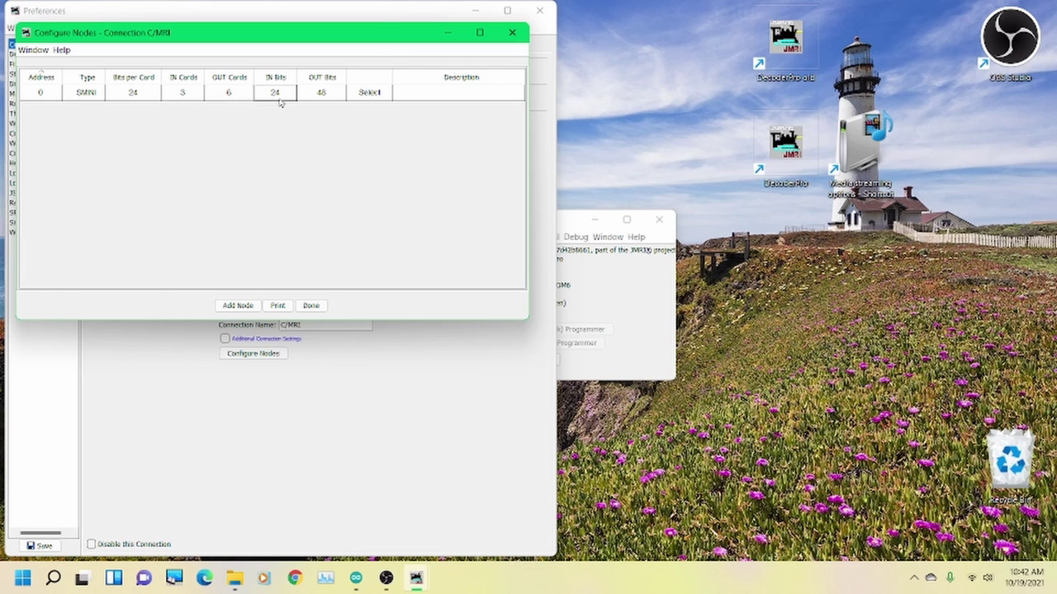
click(327, 98)
click(314, 305)
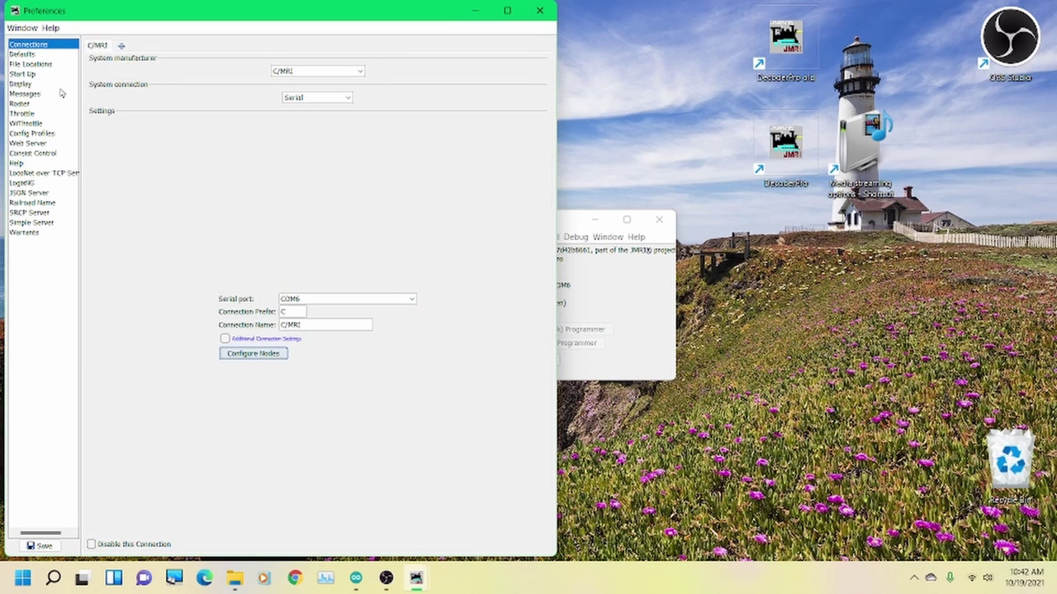
- Add a 9-second pause to the start-up actions in the preferences
click(37, 75)
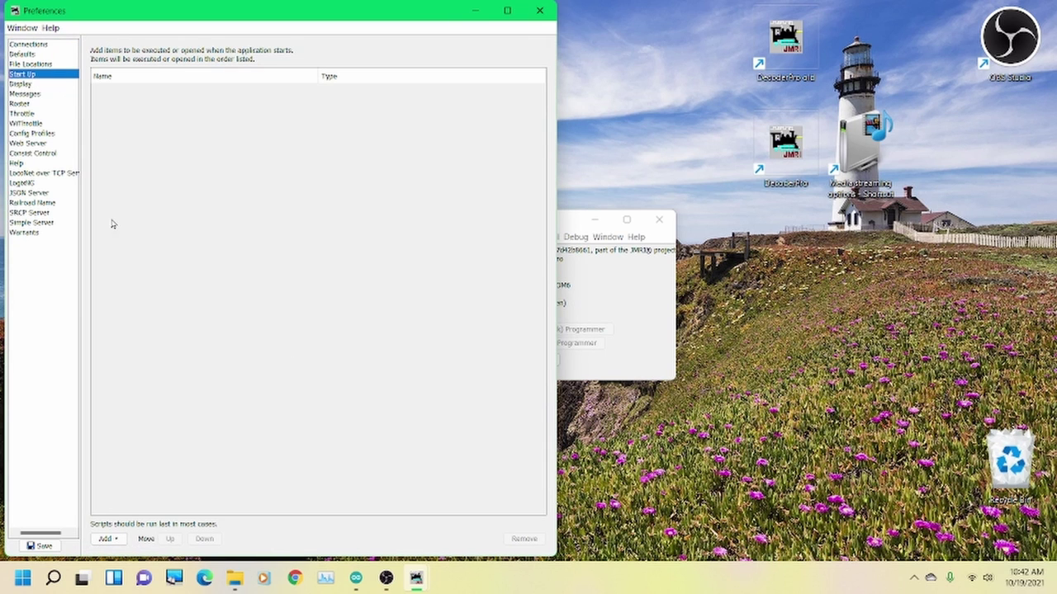
click(107, 540)
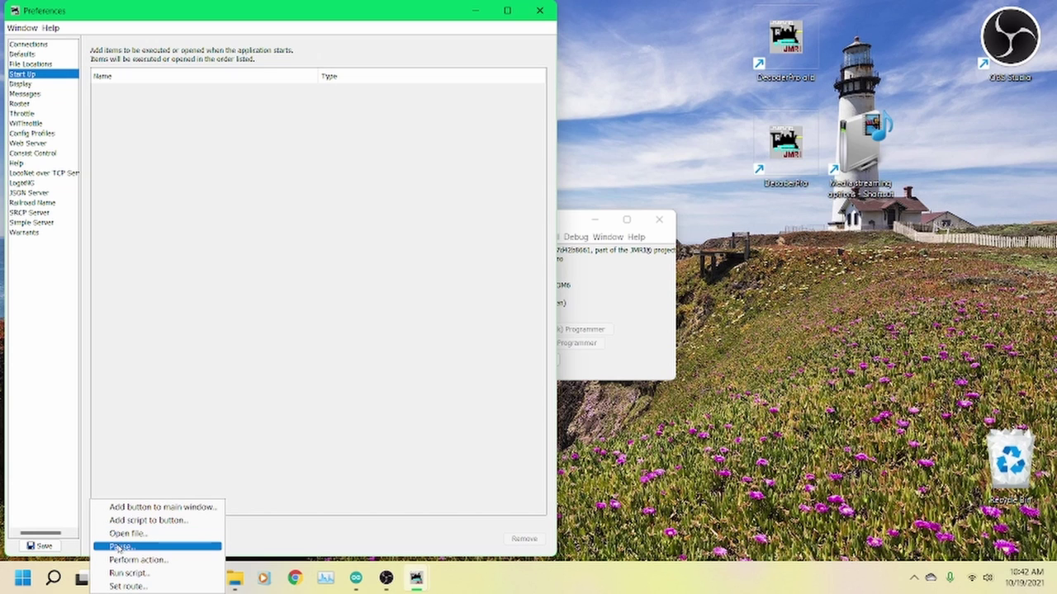
click(122, 547)
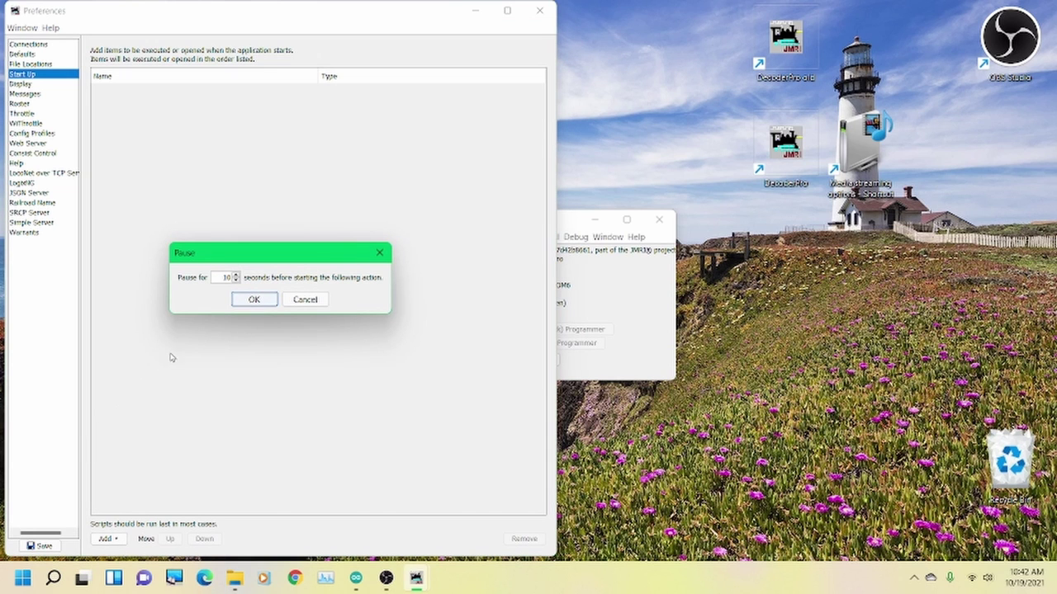
click(236, 281)
click(248, 300)
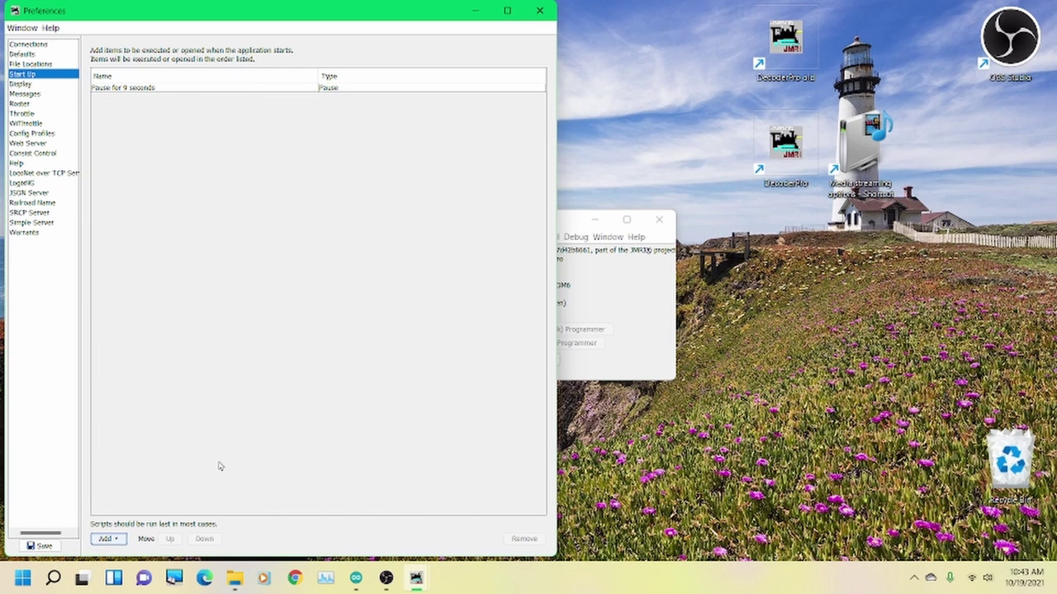
- Add an Open Tables button for the main window to the start-up items
click(108, 539)
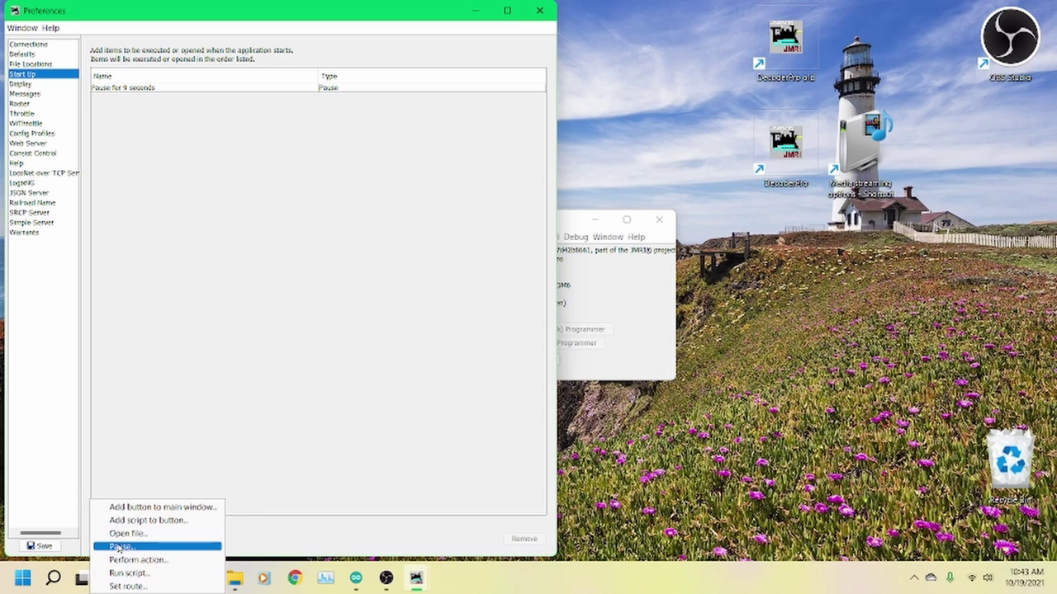
click(153, 508)
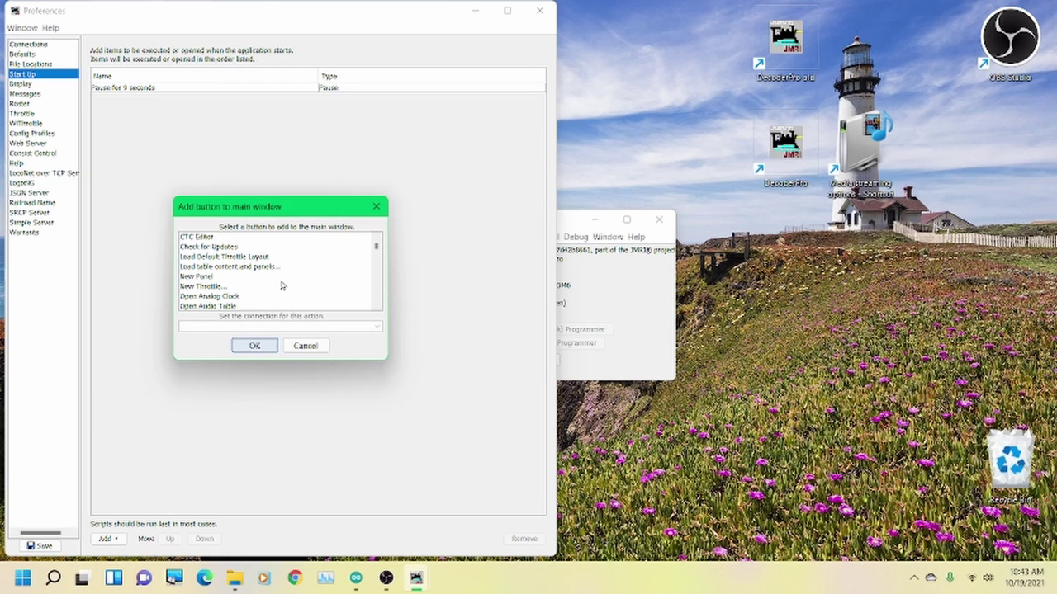
scroll(286, 282, down, 1)
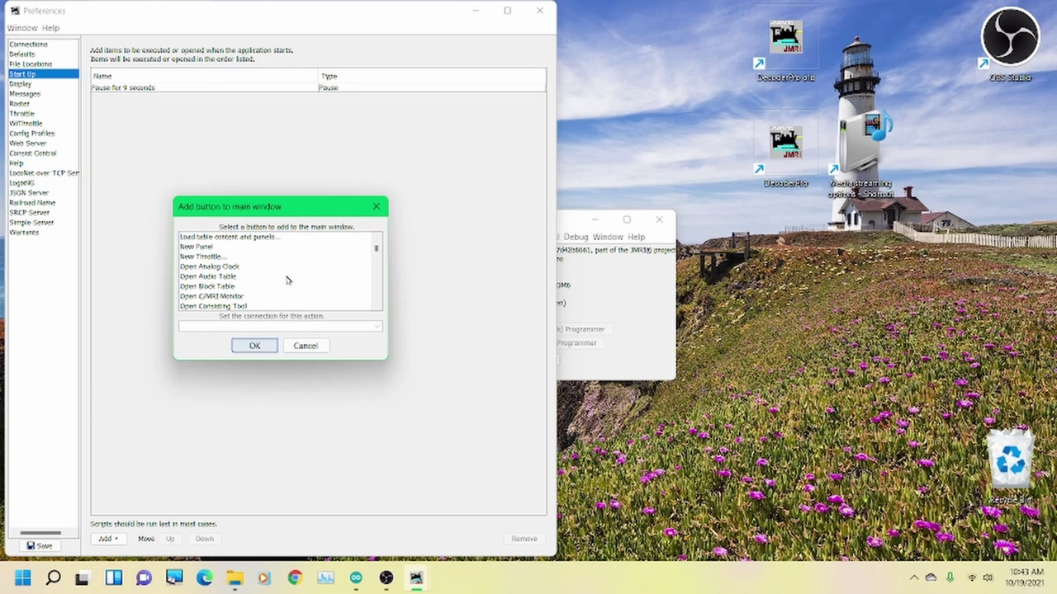
scroll(287, 280, down, 2)
scroll(286, 280, down, 2)
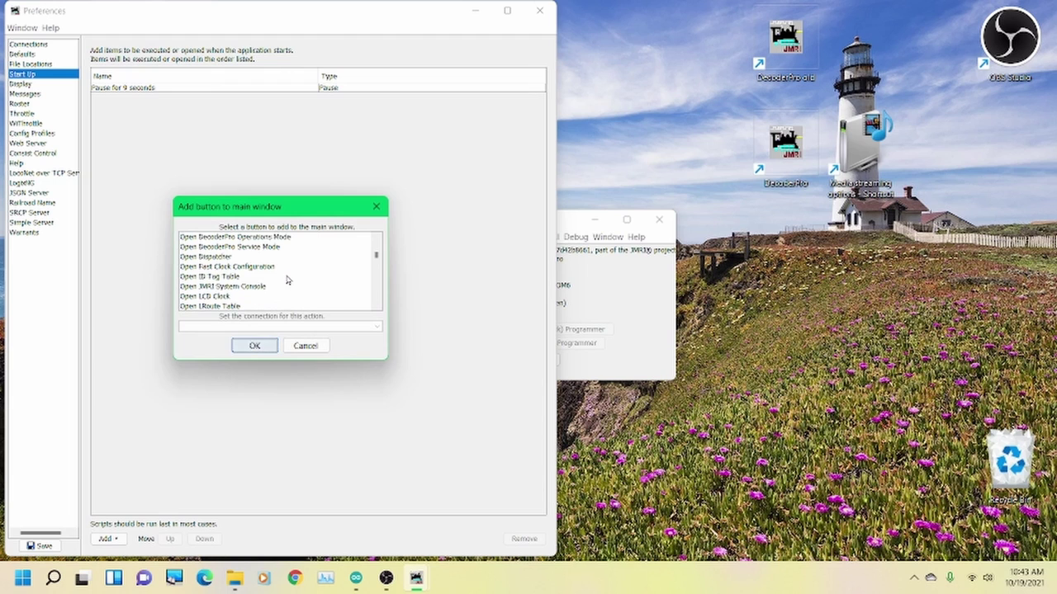
scroll(288, 280, down, 1)
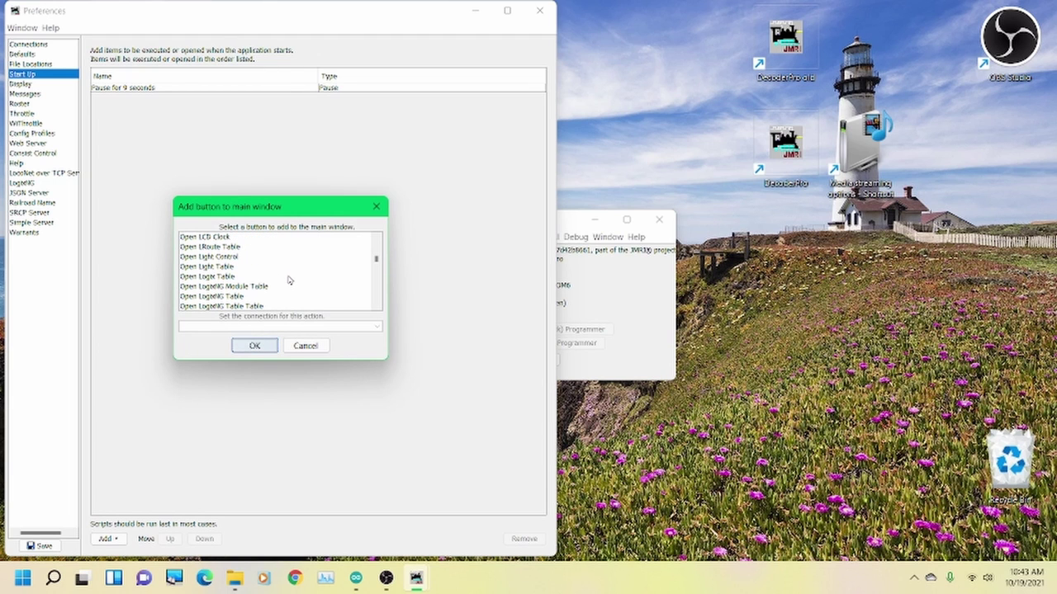
scroll(288, 281, down, 1)
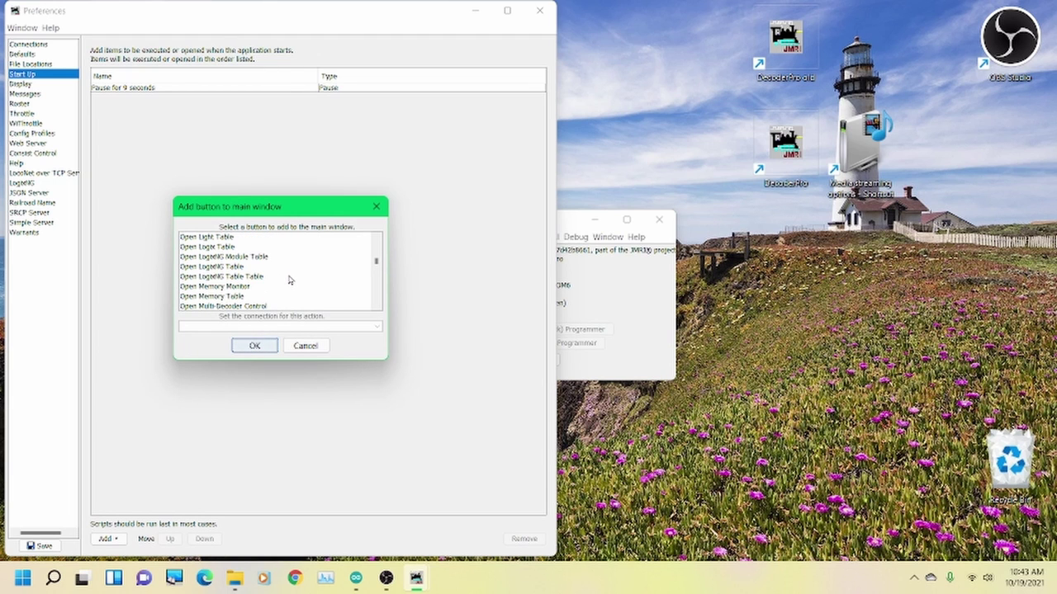
scroll(289, 281, down, 2)
scroll(289, 282, down, 3)
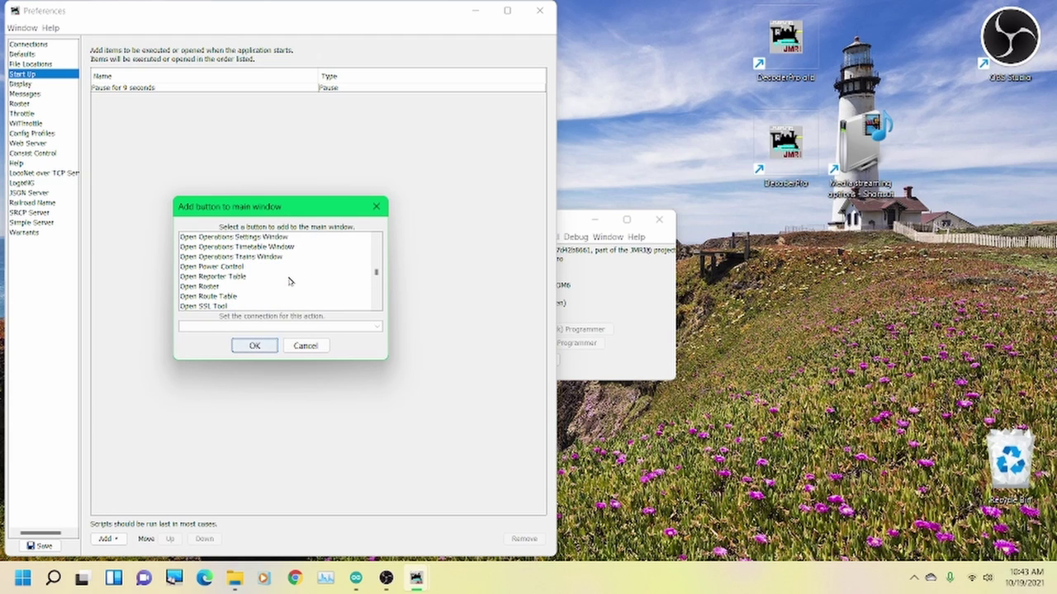
scroll(289, 282, down, 1)
scroll(289, 282, down, 1)
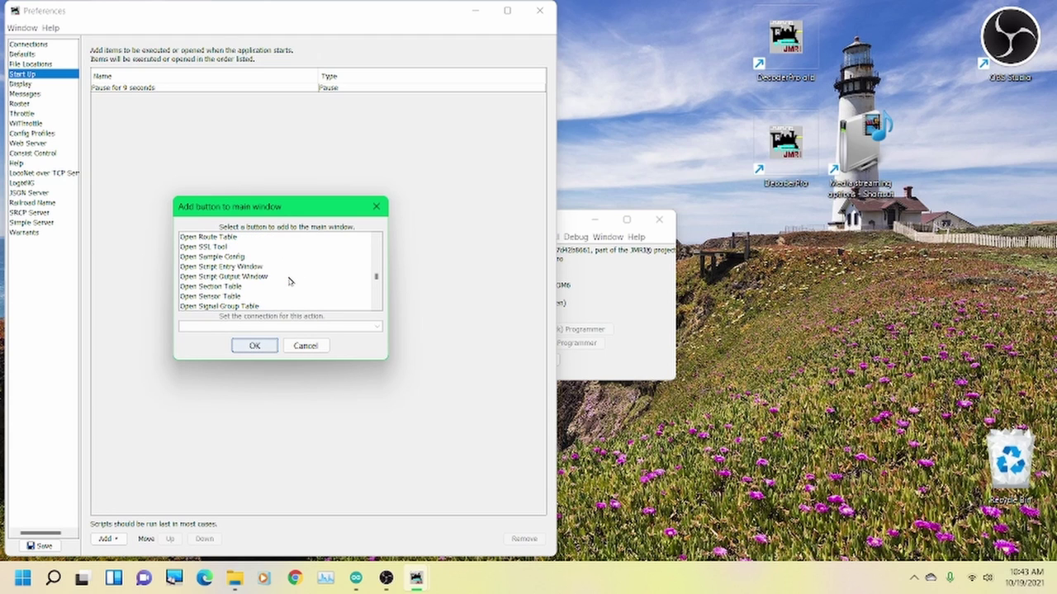
scroll(289, 282, down, 1)
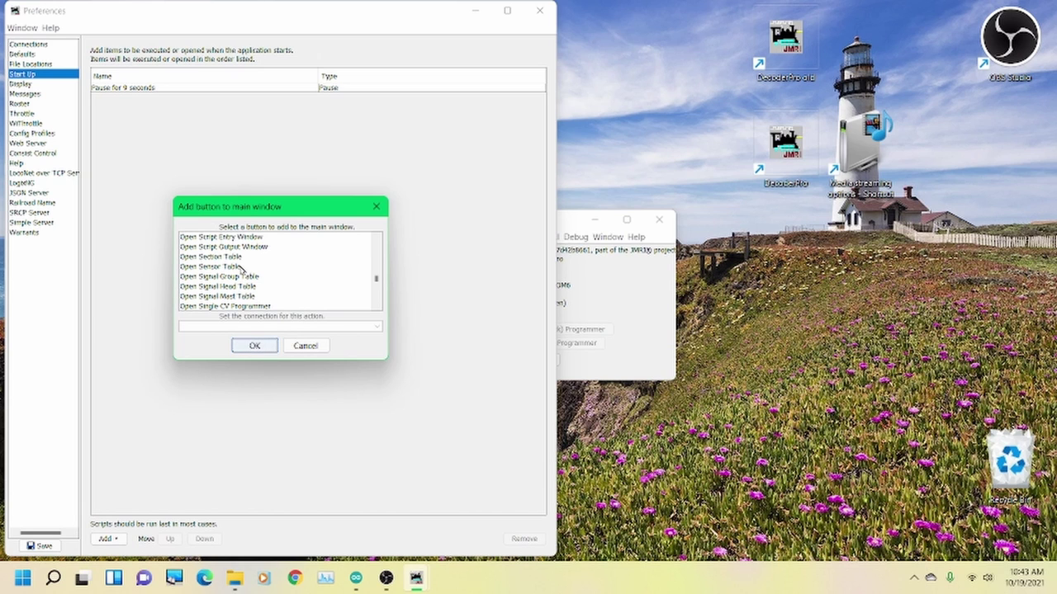
scroll(287, 263, down, 2)
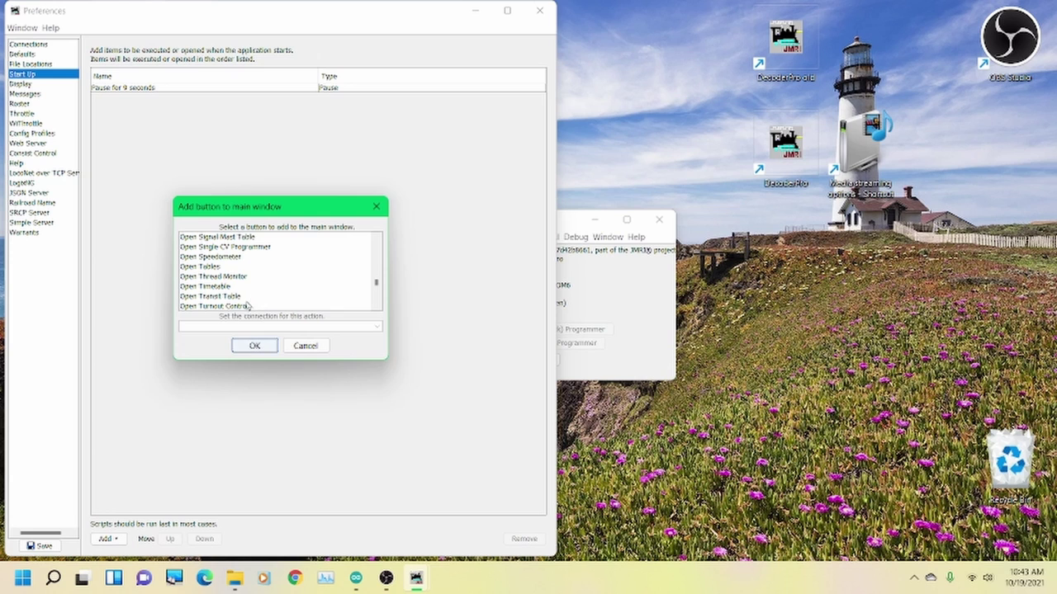
scroll(248, 306, down, 1)
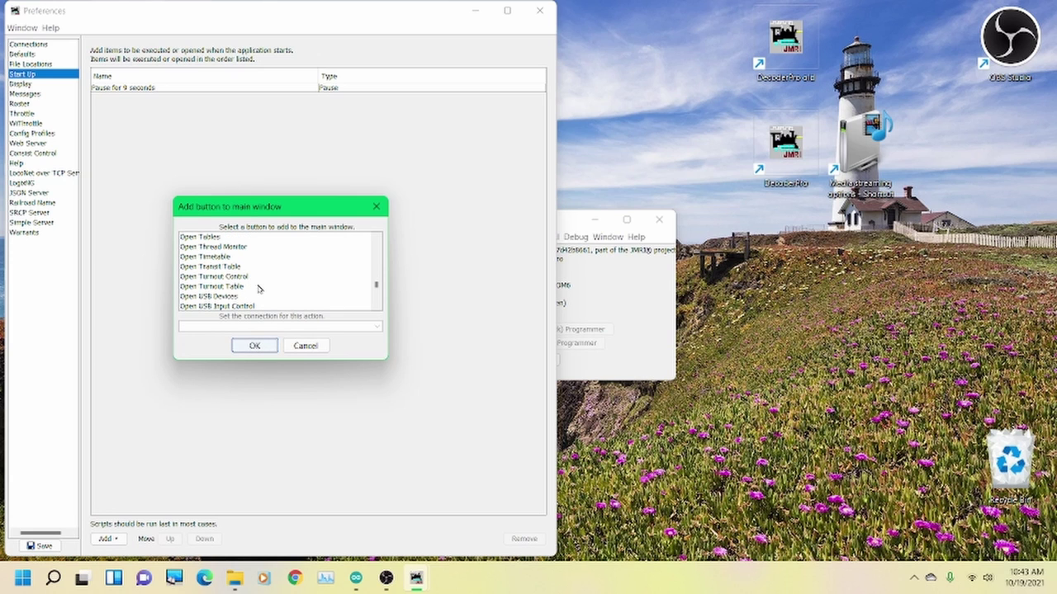
scroll(261, 287, down, 1)
scroll(265, 289, up, 1)
scroll(265, 289, up, 1)
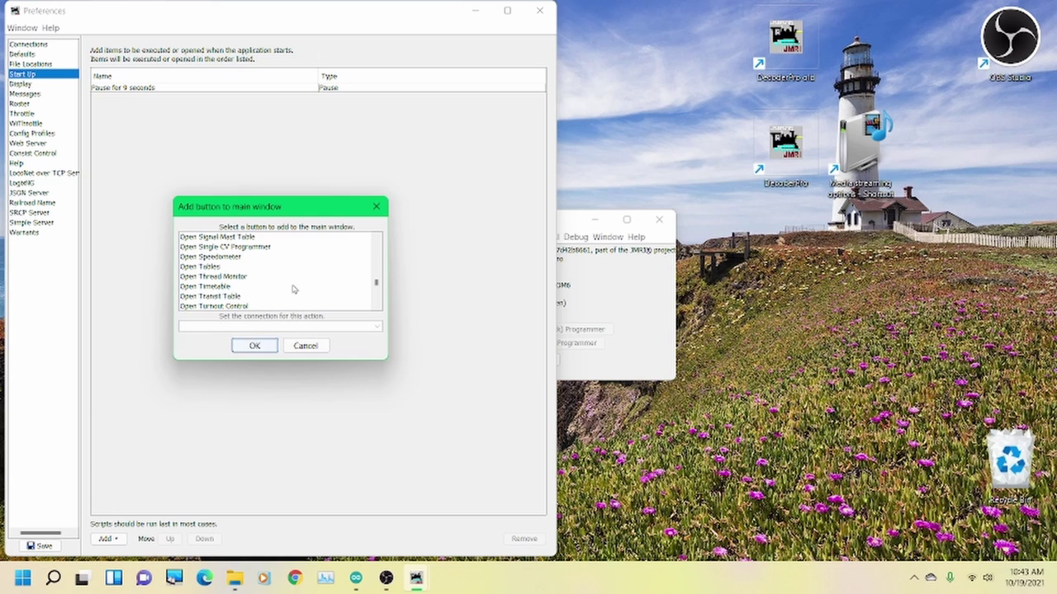
scroll(291, 289, down, 1)
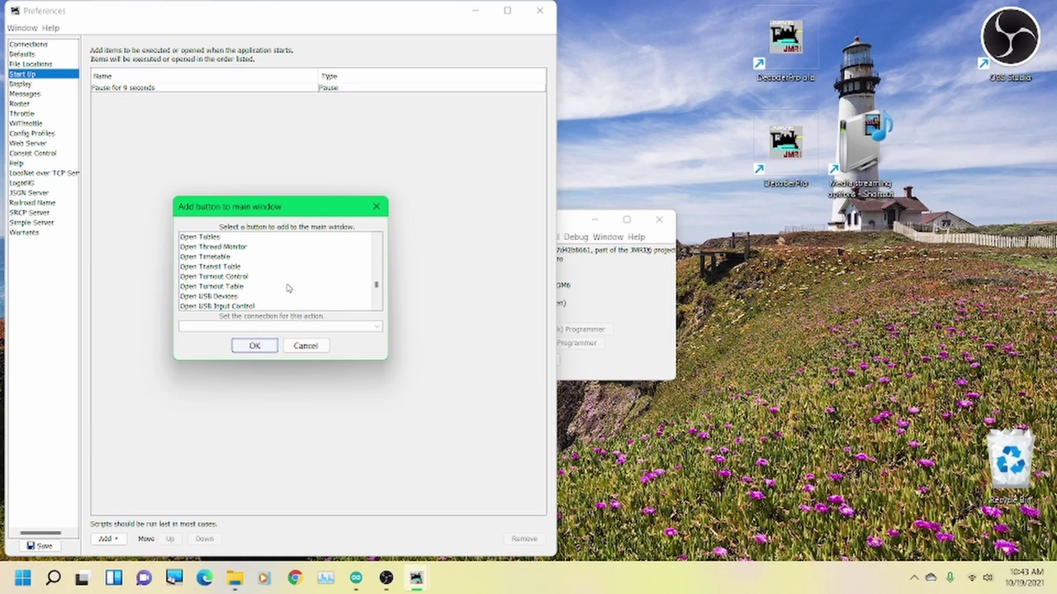
scroll(288, 287, up, 1)
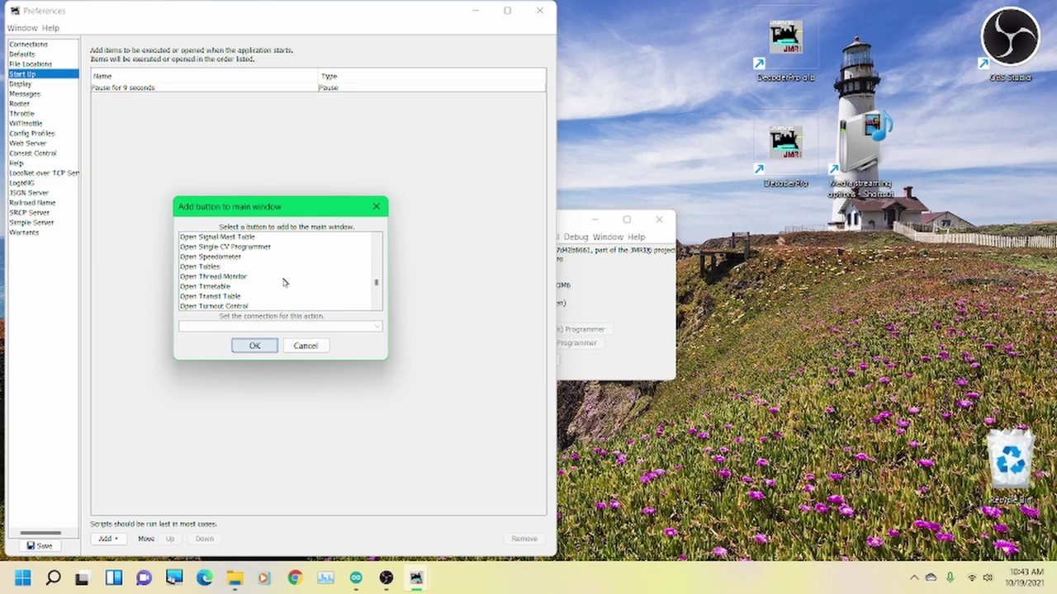
click(209, 268)
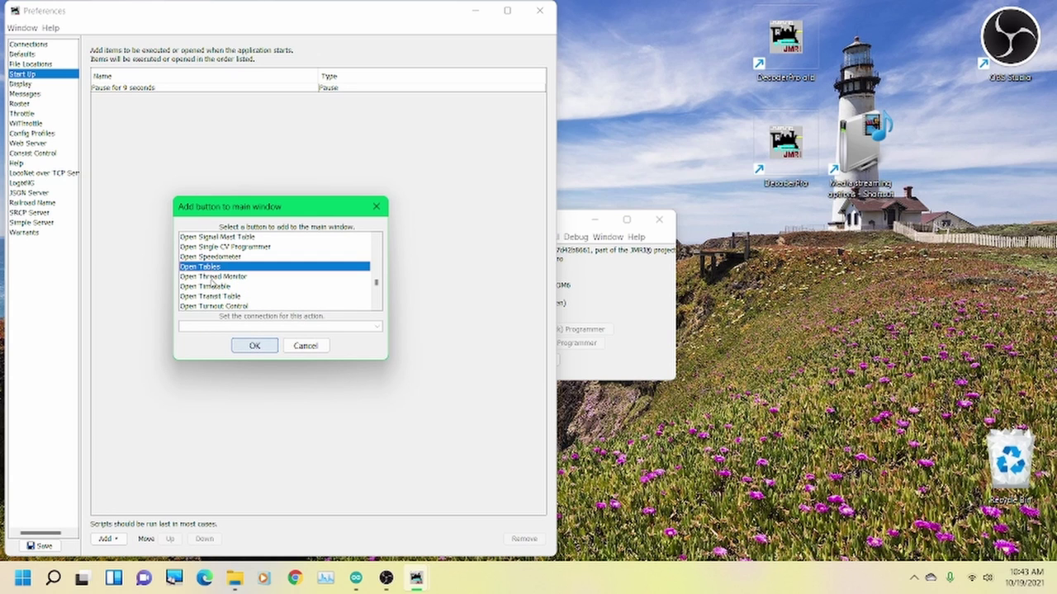
click(252, 351)
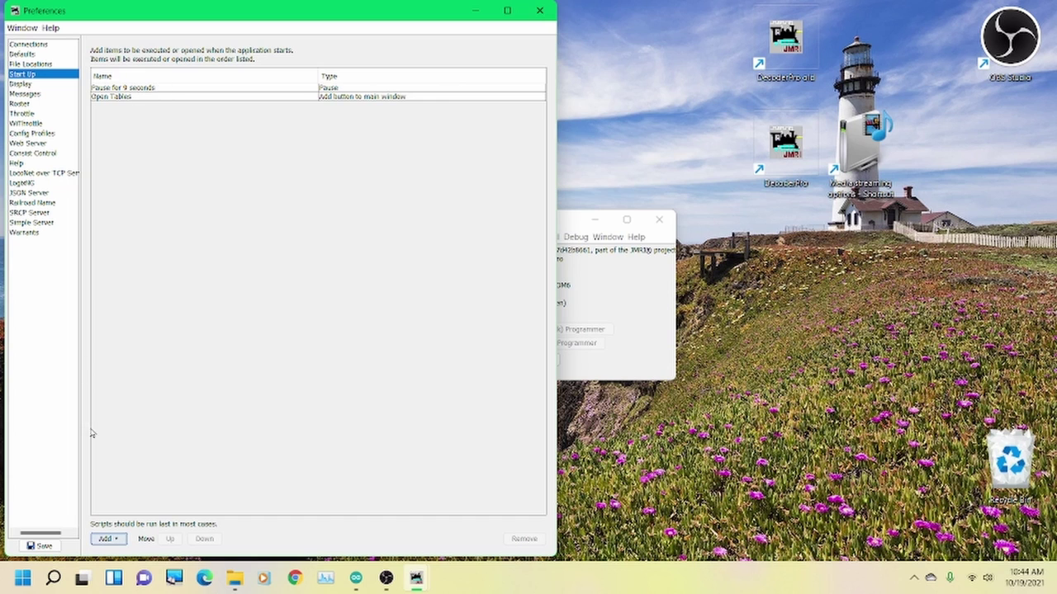
- Add an Open Turnout Control button for the main window to the start-up items
click(107, 539)
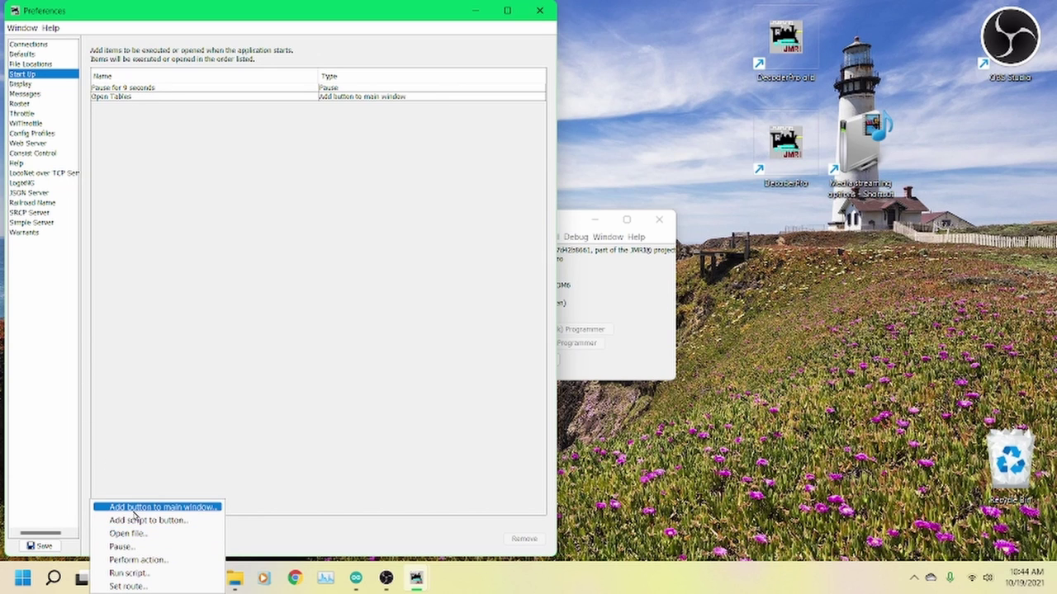
click(157, 507)
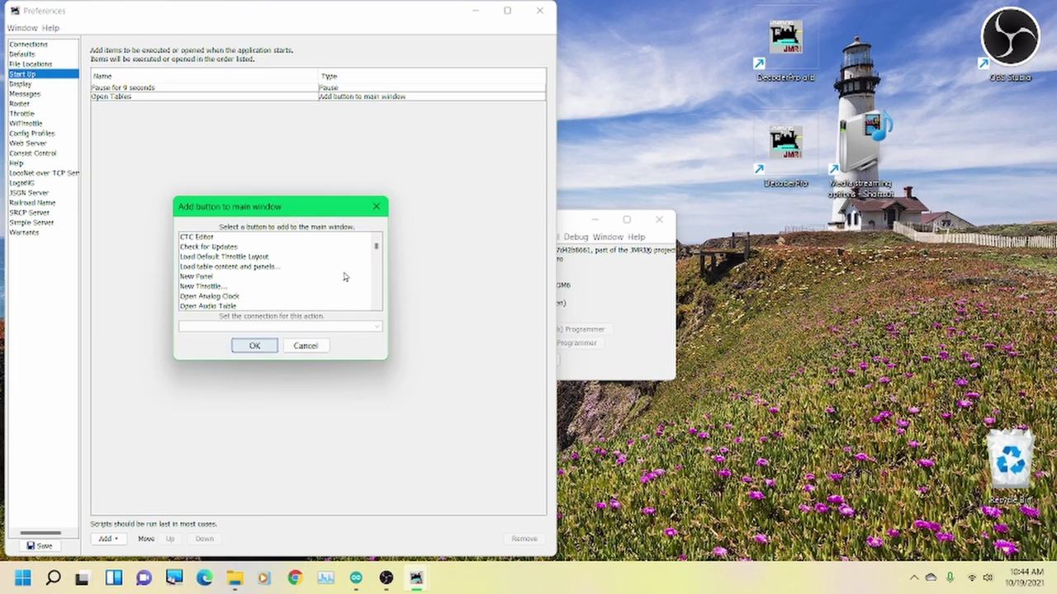
scroll(339, 280, down, 3)
scroll(327, 286, down, 1)
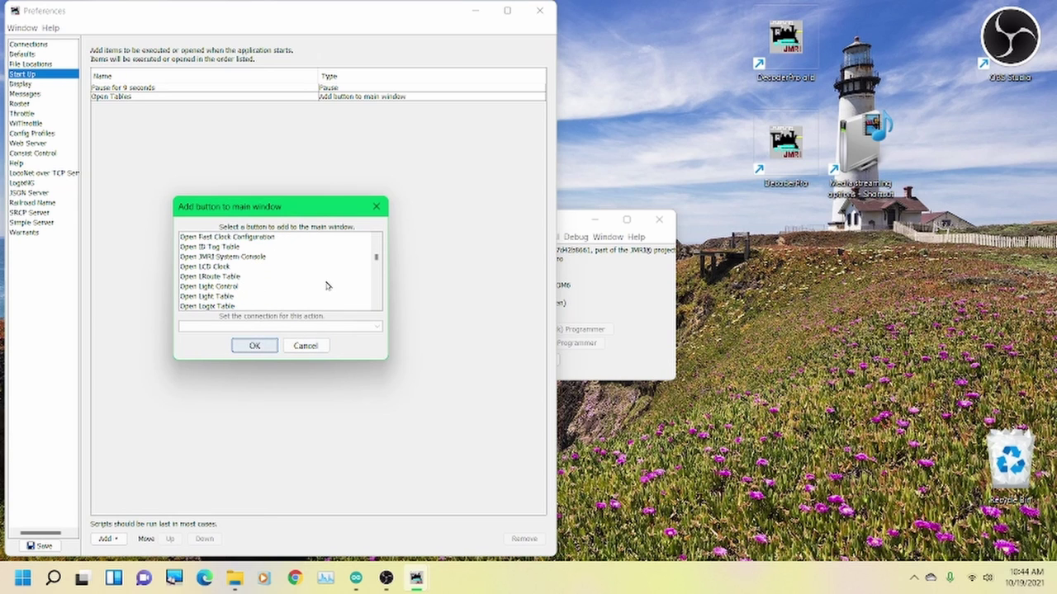
scroll(326, 286, down, 1)
scroll(324, 287, down, 4)
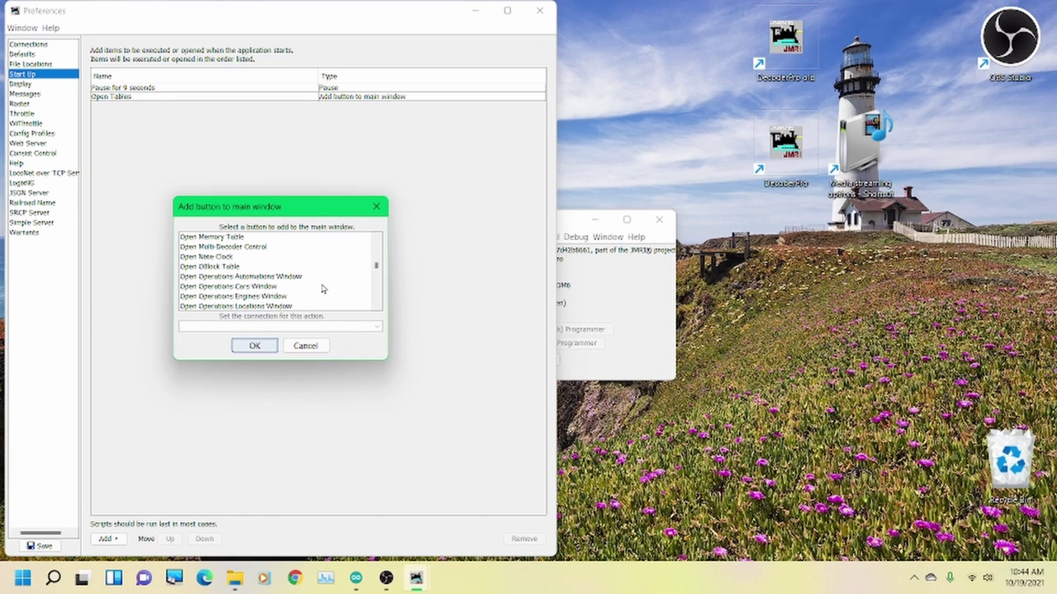
scroll(321, 291, down, 2)
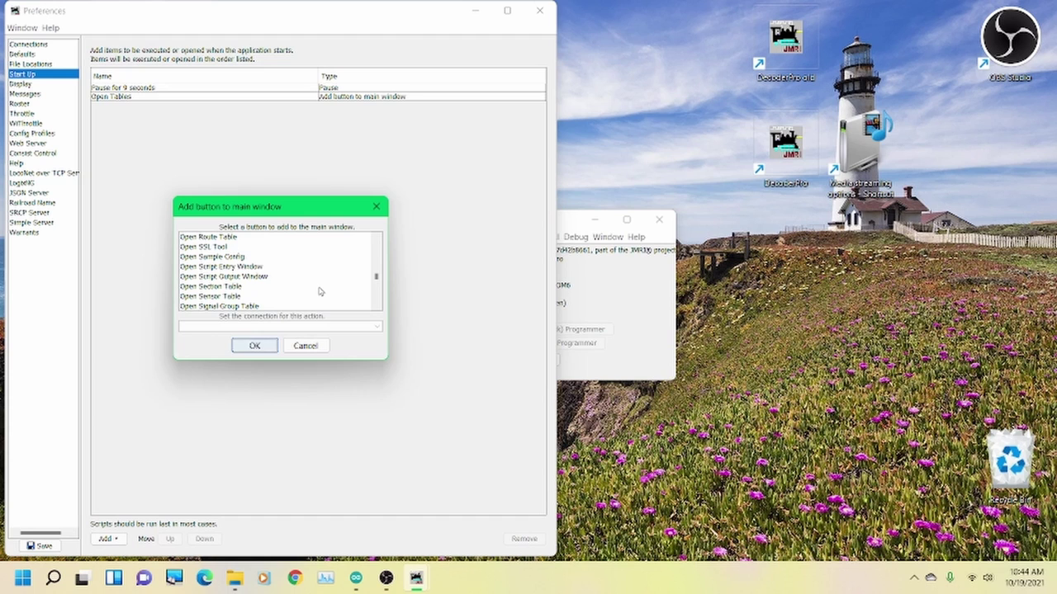
scroll(320, 291, down, 3)
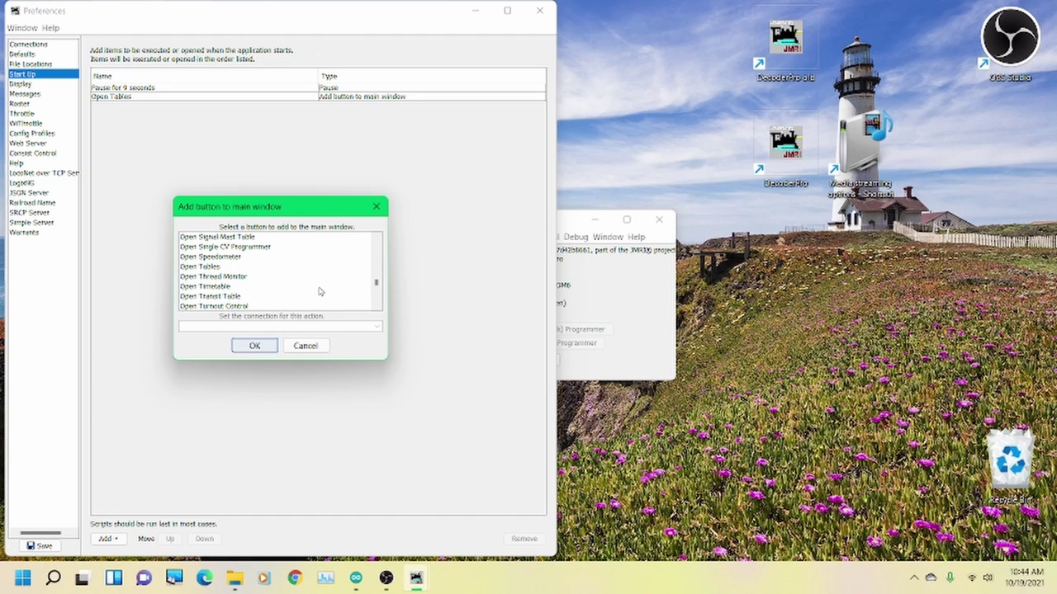
click(244, 306)
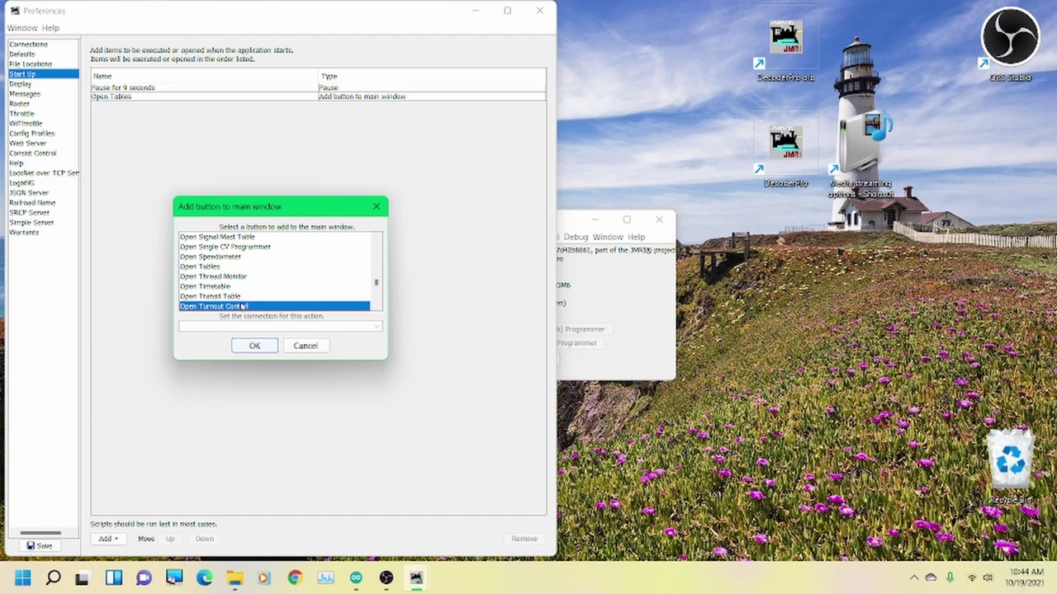
click(256, 347)
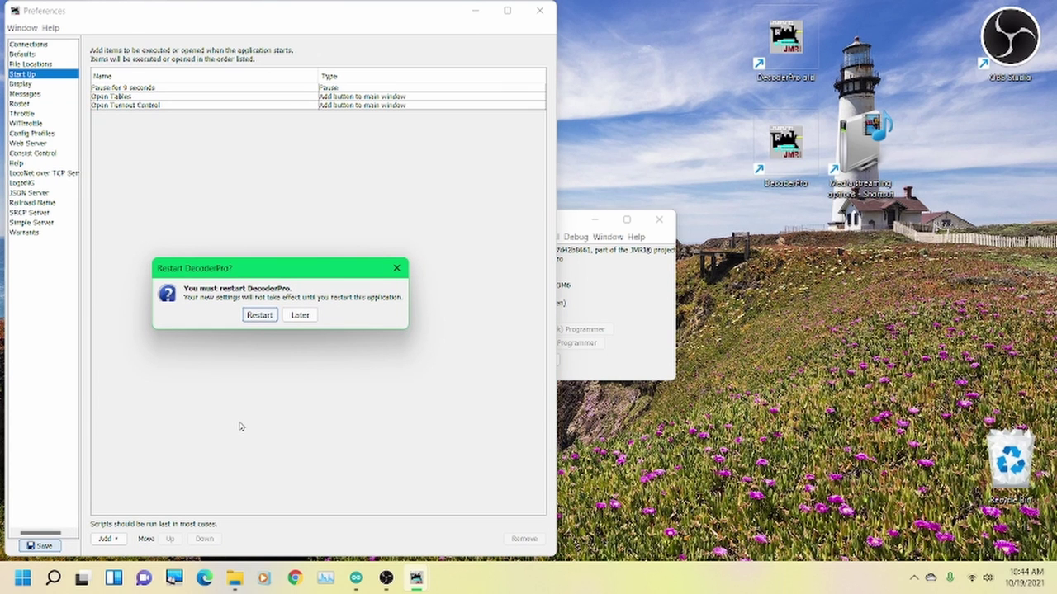
- Restart DecoderPro with the CMRI profile to apply the start-up items, and open Listed Table Access
click(259, 315)
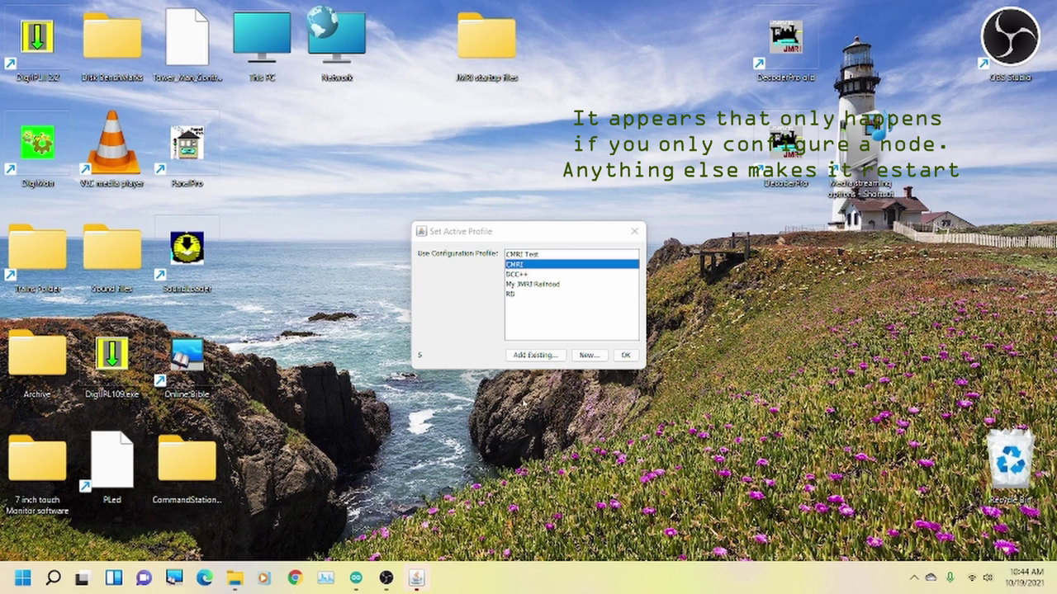
click(625, 355)
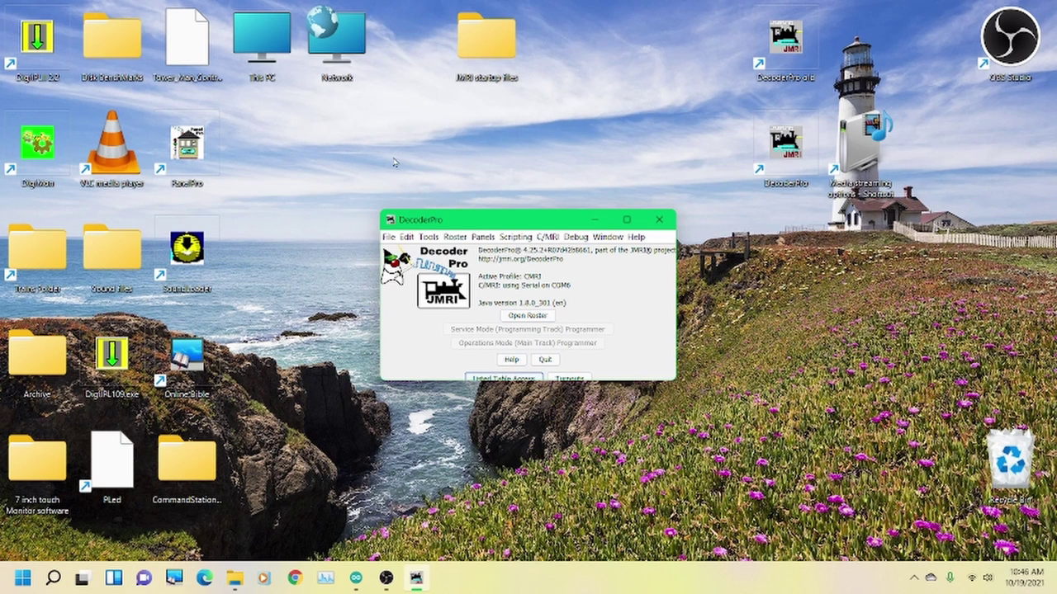
click(512, 379)
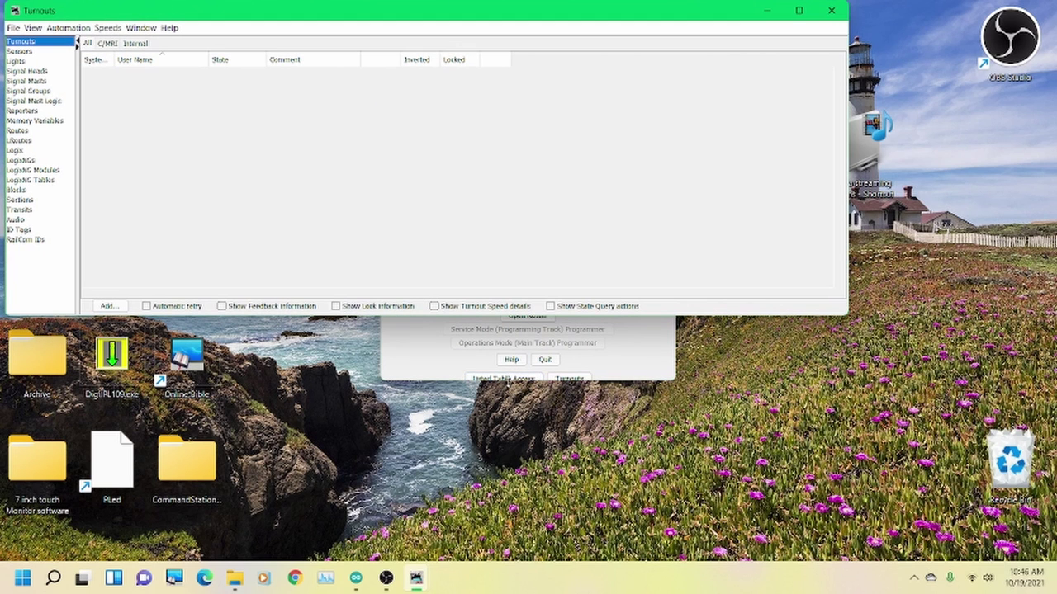
- Add a C/MRI turnout with hardware address 001, using 1 output bit and steady state output
click(110, 306)
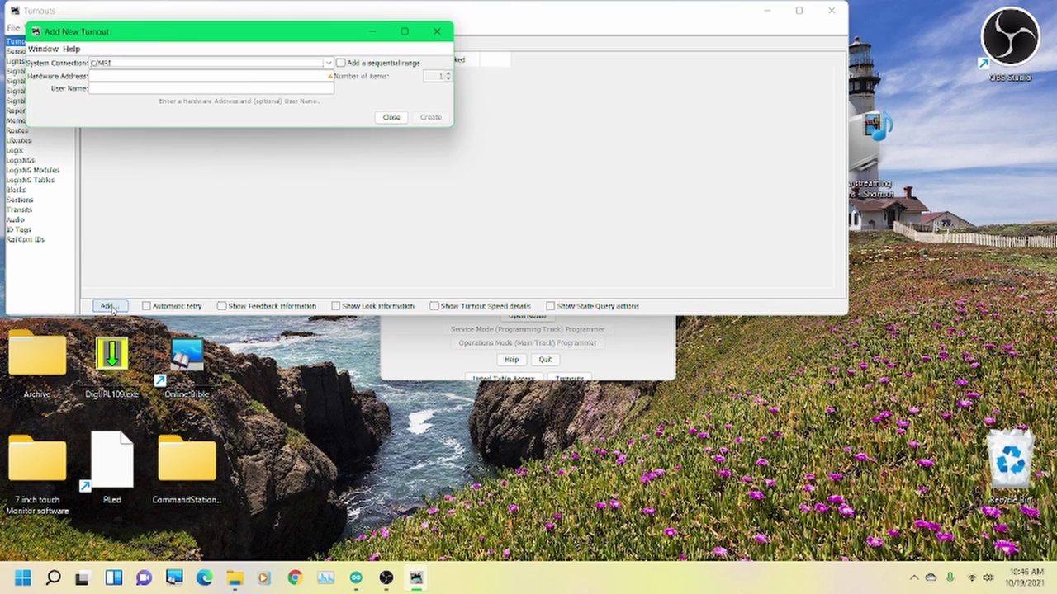
click(151, 76)
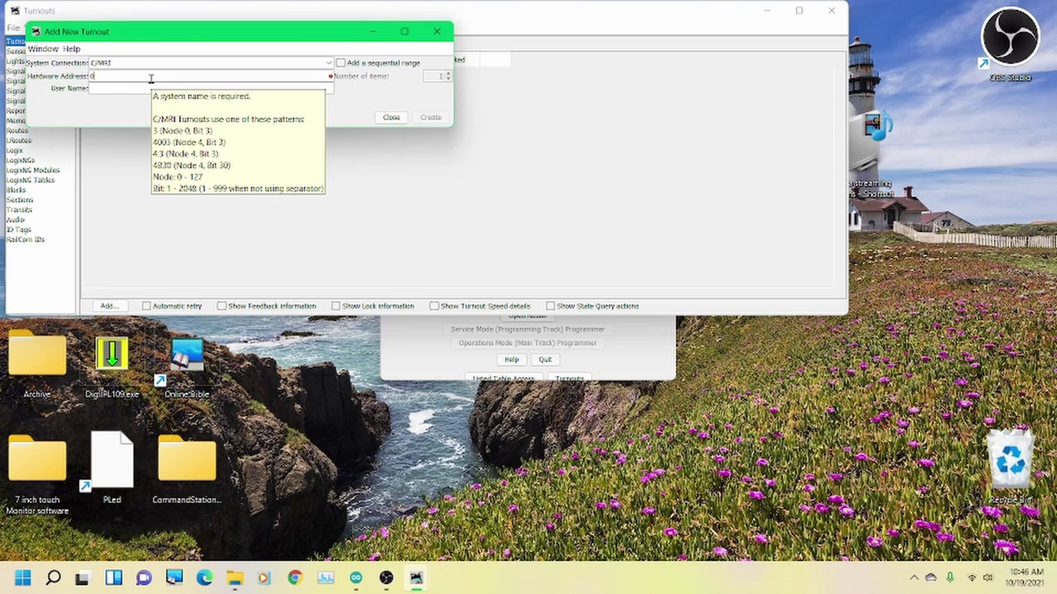
text(001)
click(425, 118)
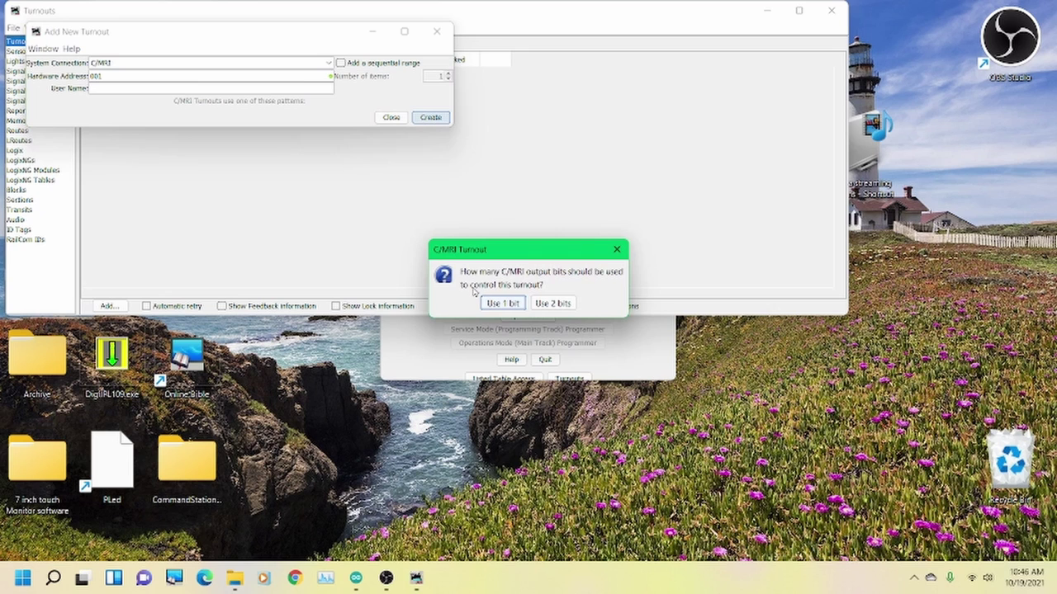
click(499, 312)
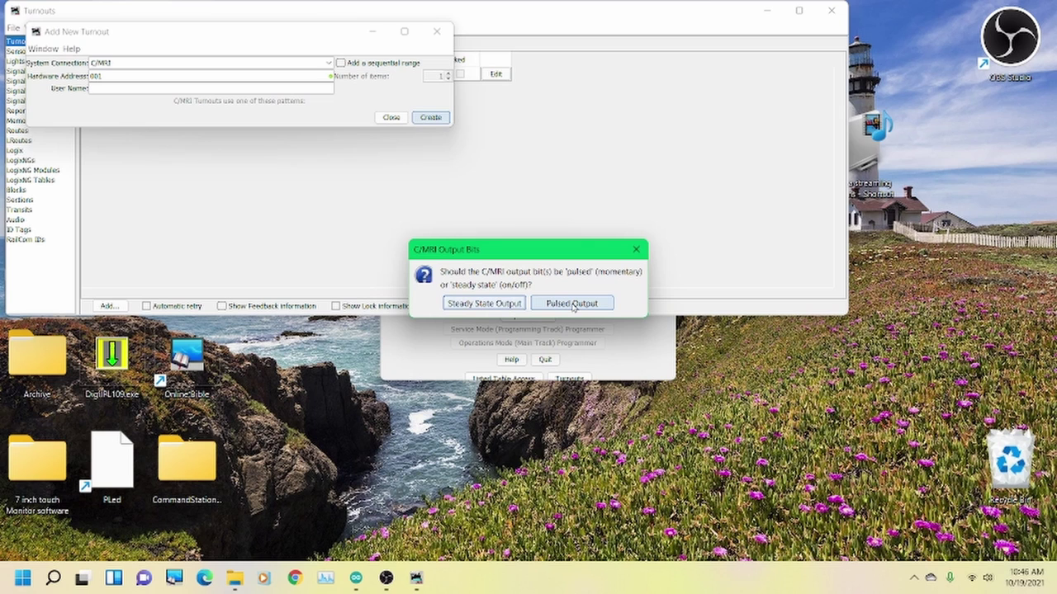
click(502, 304)
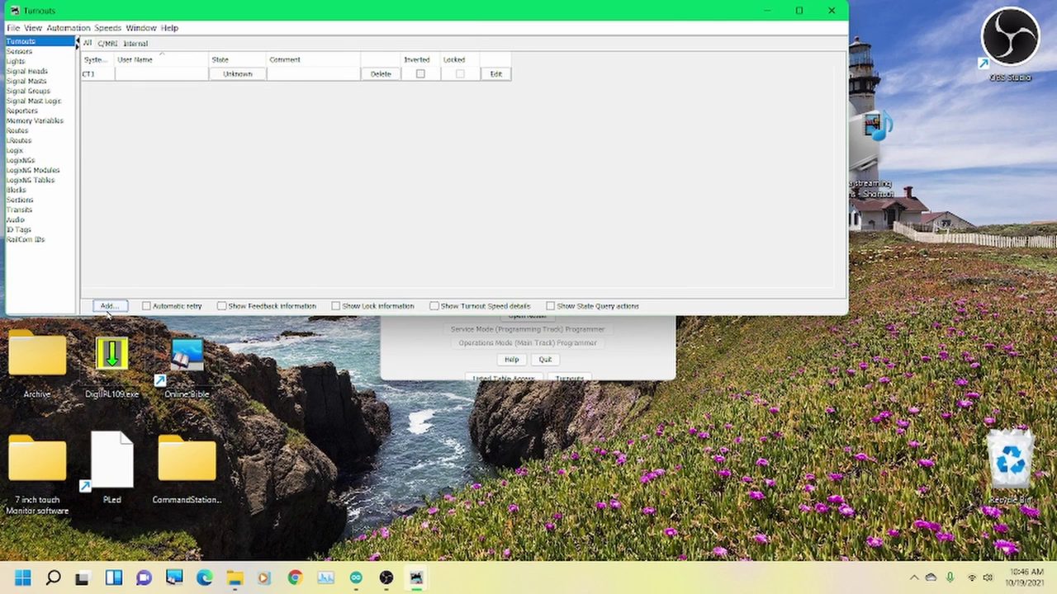
- Add a second C/MRI turnout with hardware address 002, using 1 output bit and steady state output
click(108, 307)
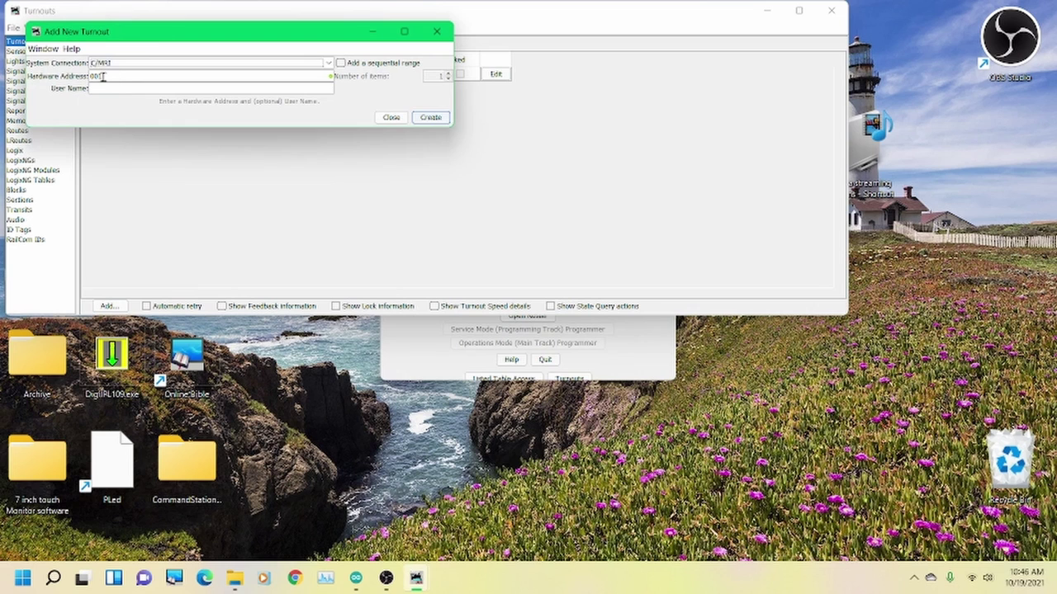
click(103, 77)
key(BackSpace)
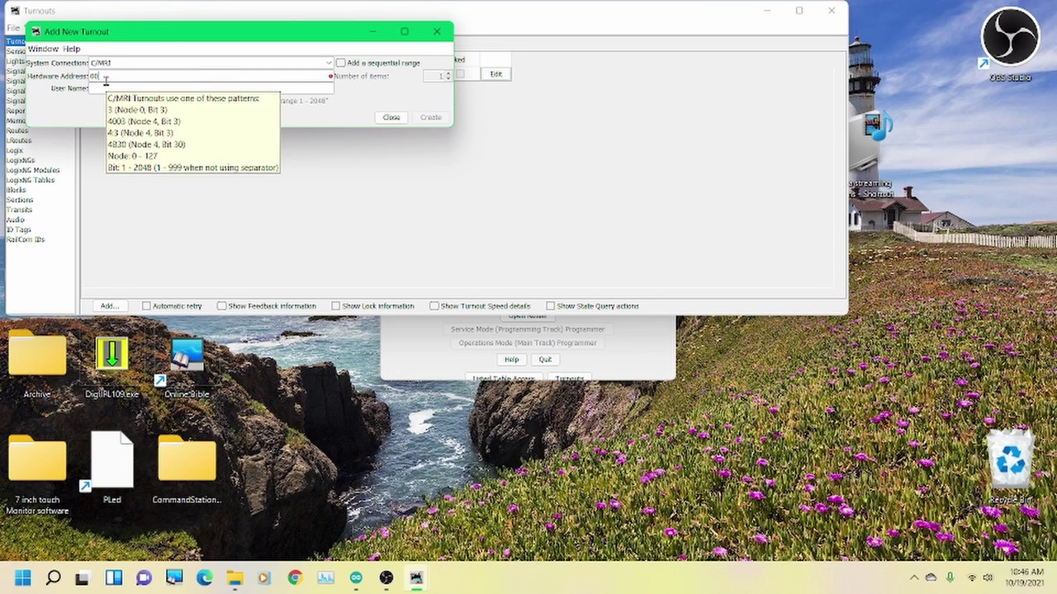
text(2)
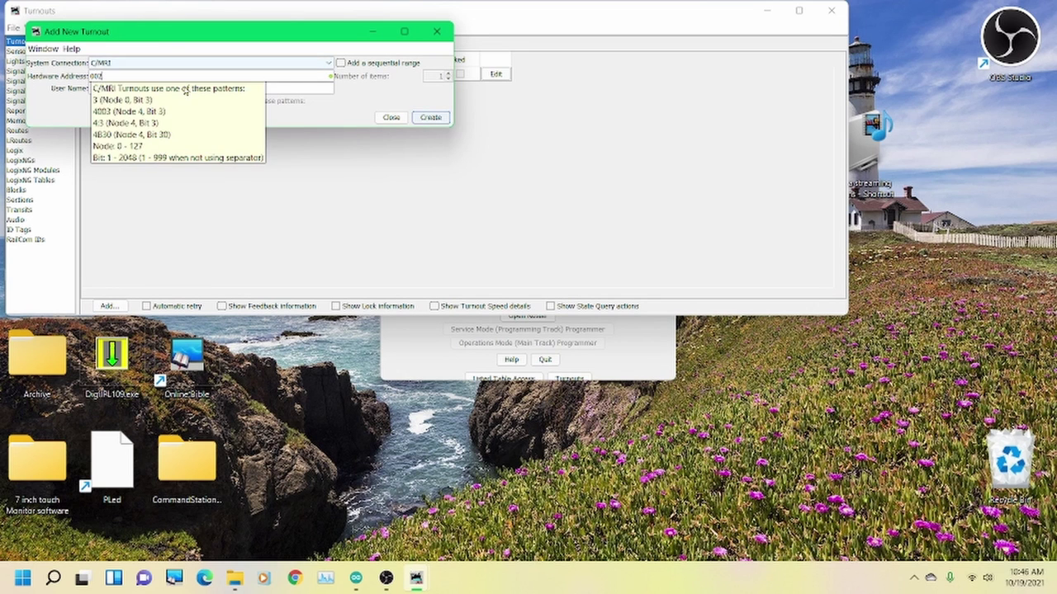
click(431, 118)
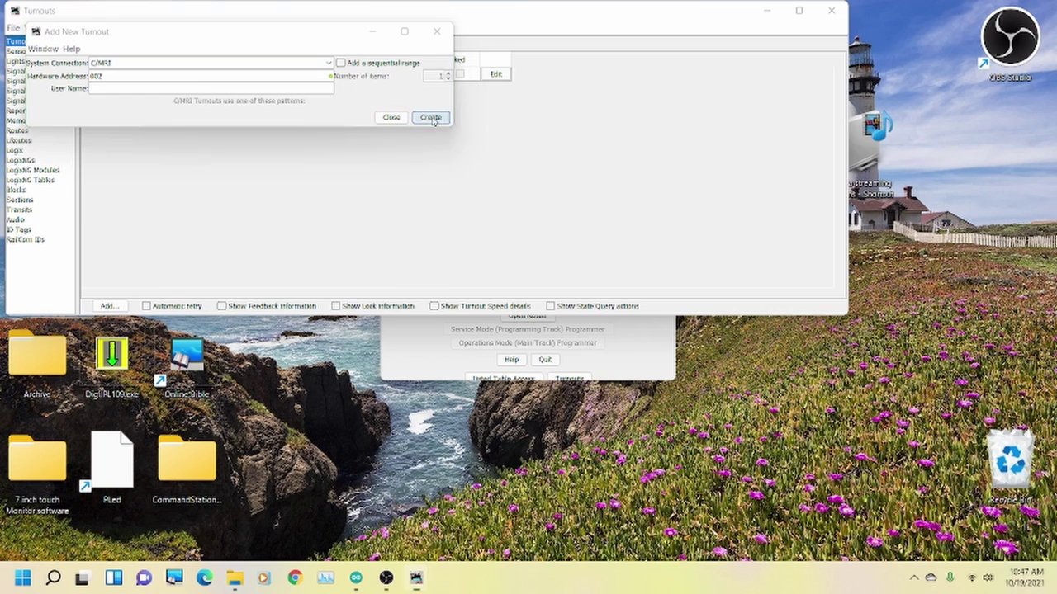
click(499, 304)
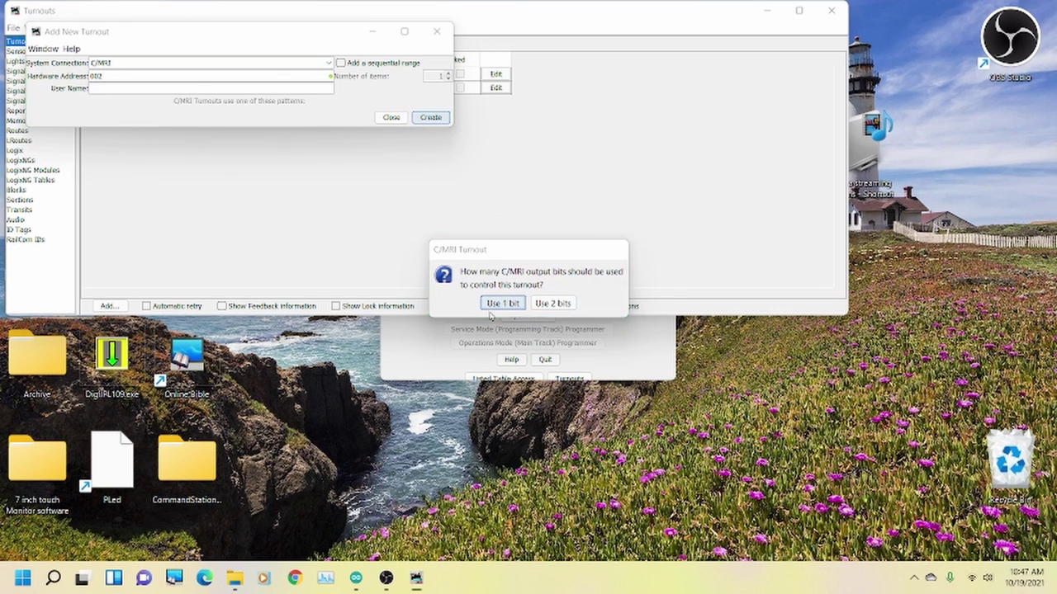
click(500, 303)
click(459, 4)
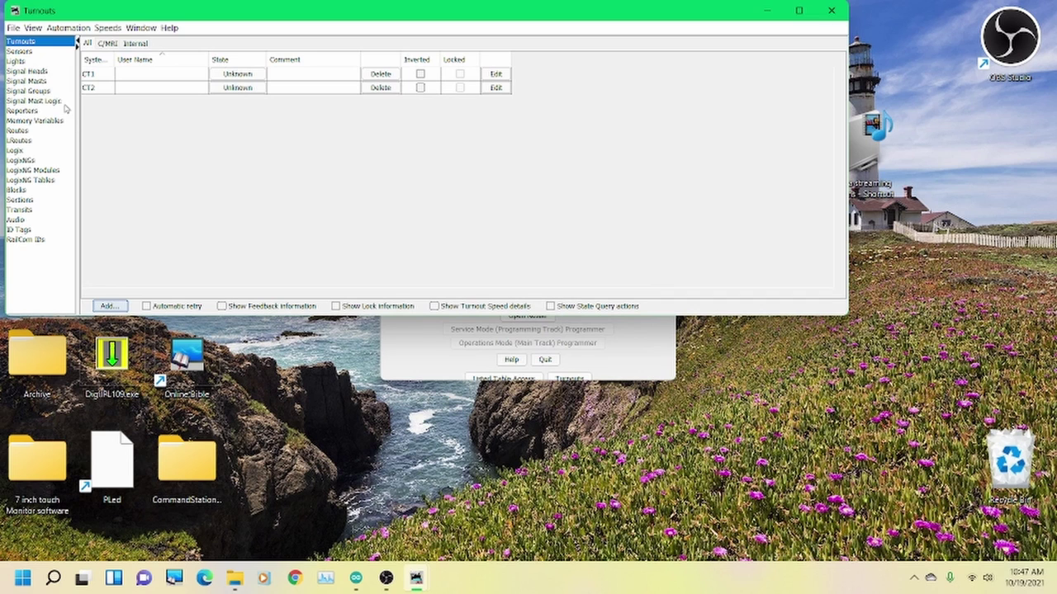
- Open the sensor table and add a C/MRI sensor with hardware address 001
click(18, 51)
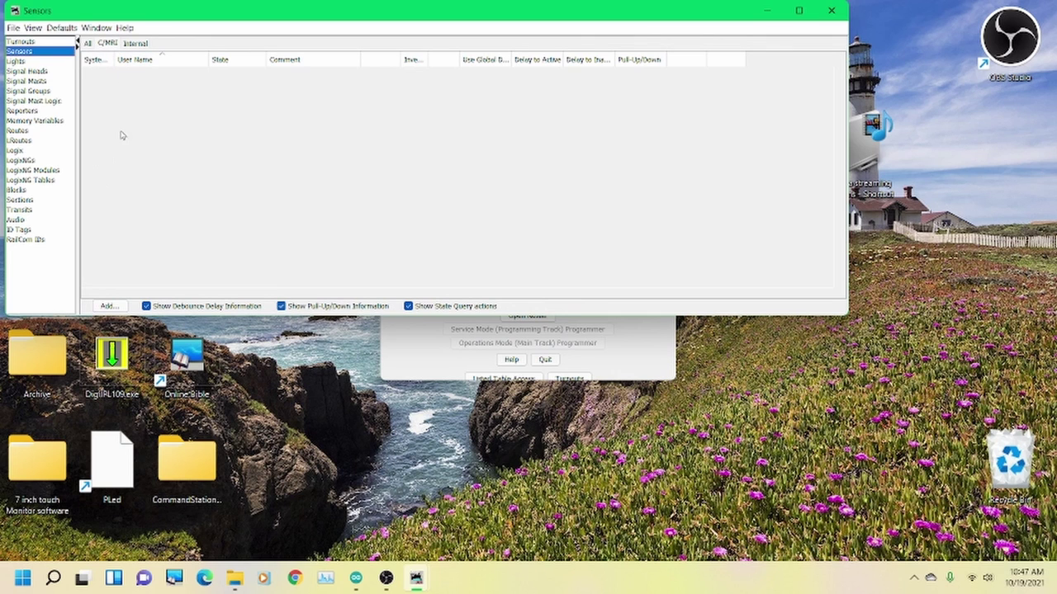
click(109, 305)
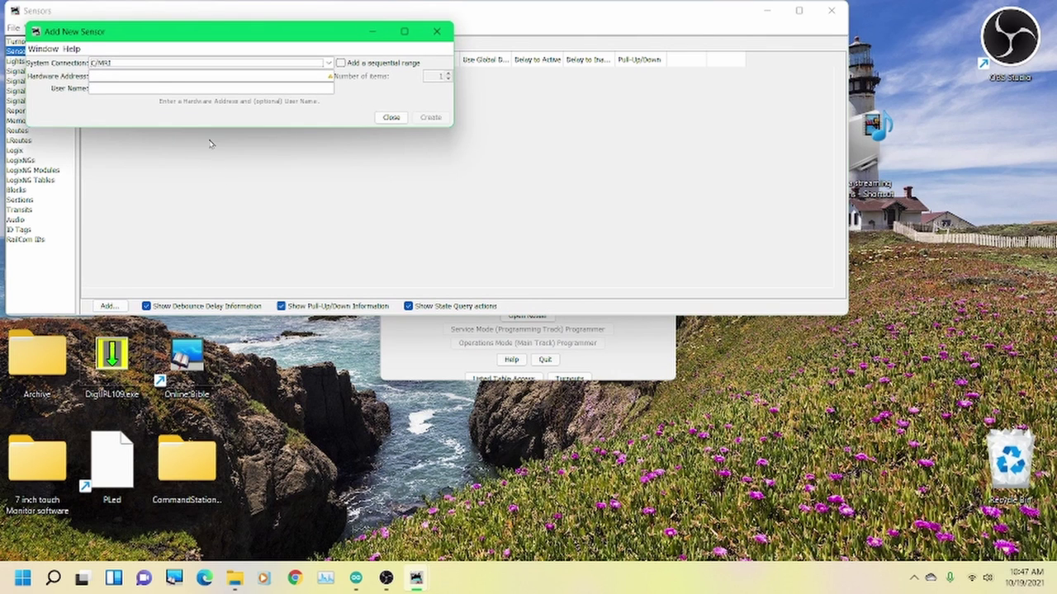
click(131, 74)
text(001)
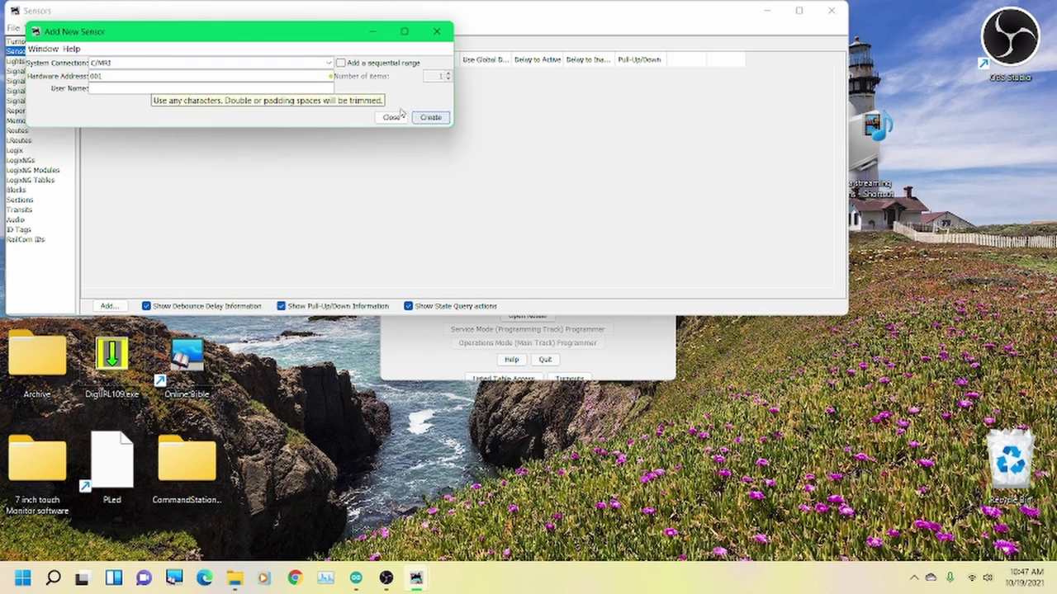
click(430, 117)
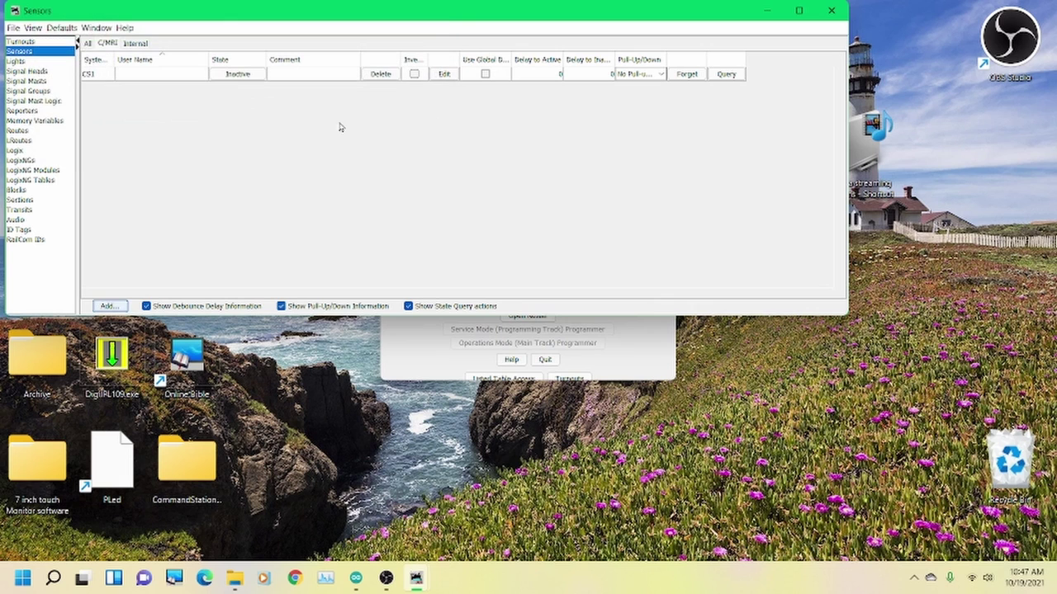
- Add a second C/MRI sensor with hardware address 002
click(107, 306)
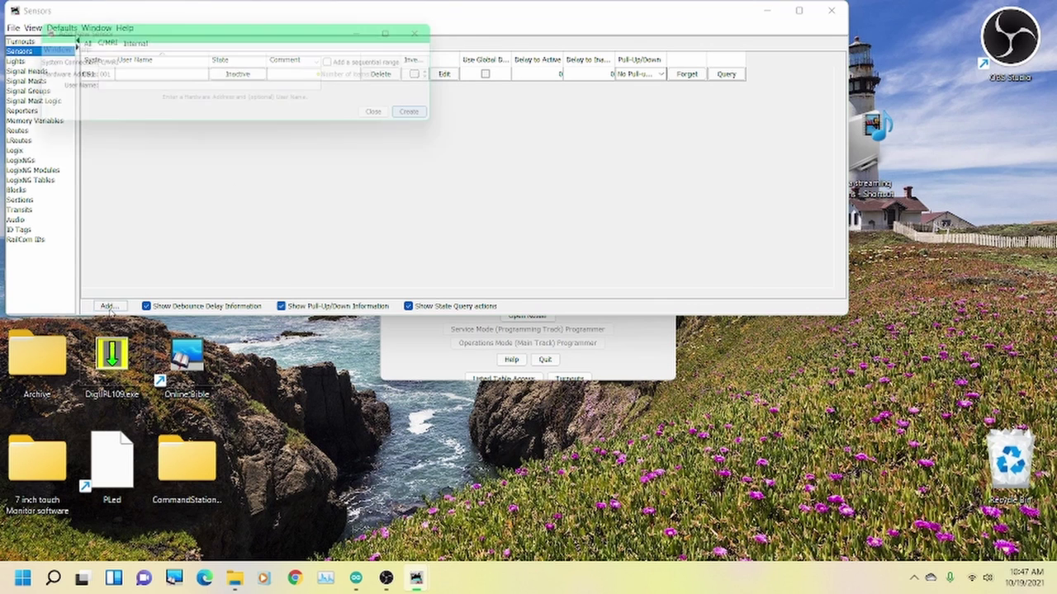
click(120, 77)
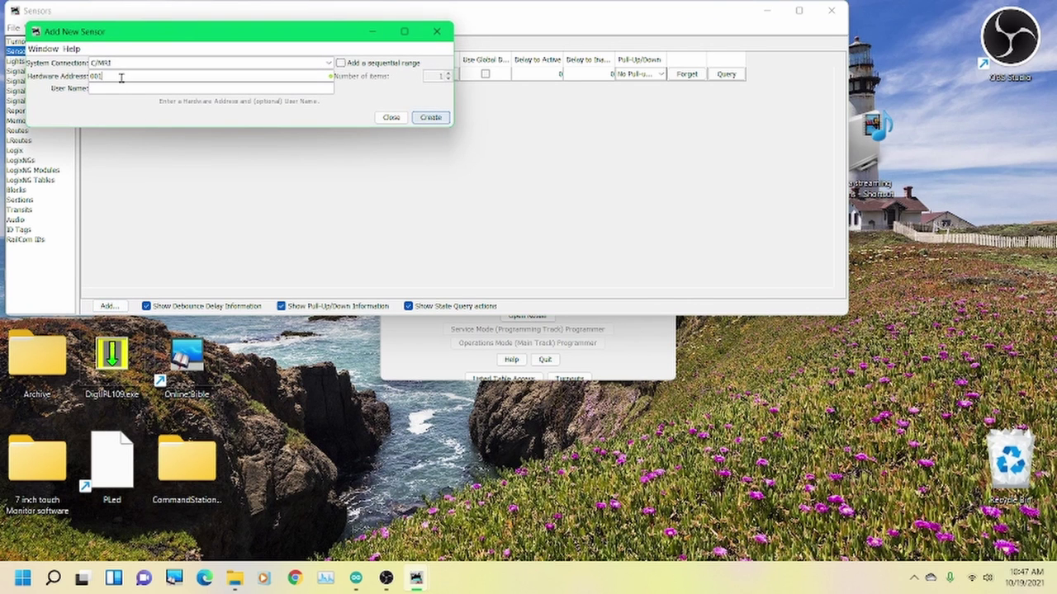
key(BackSpace)
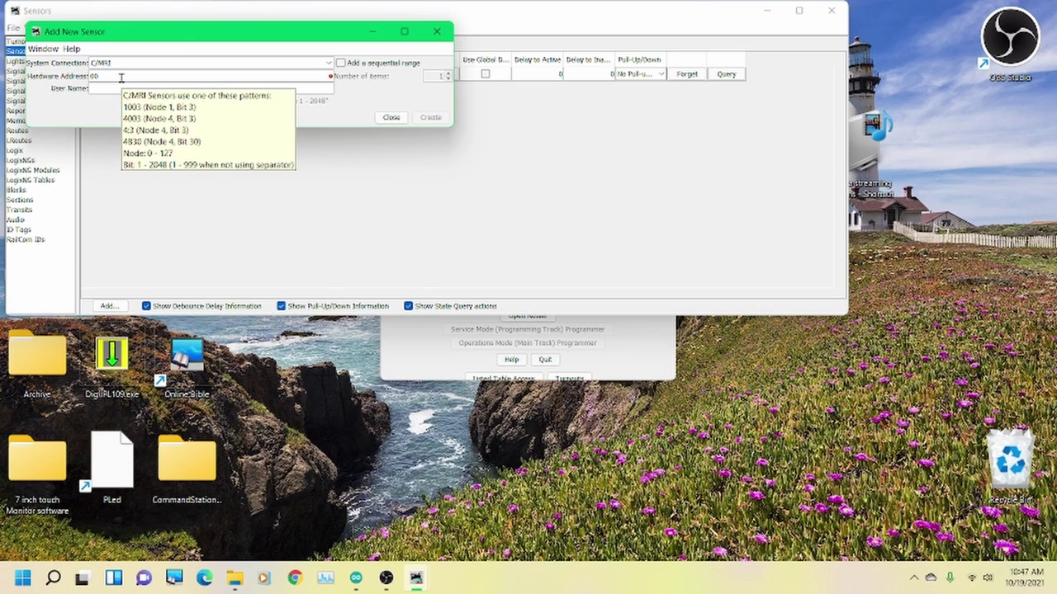
text(2)
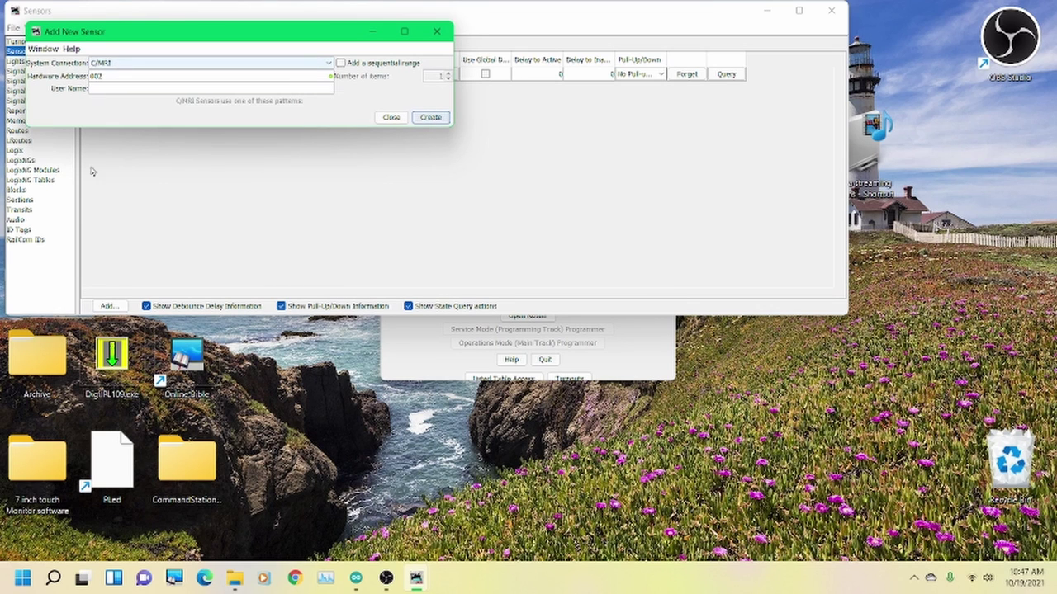
click(105, 306)
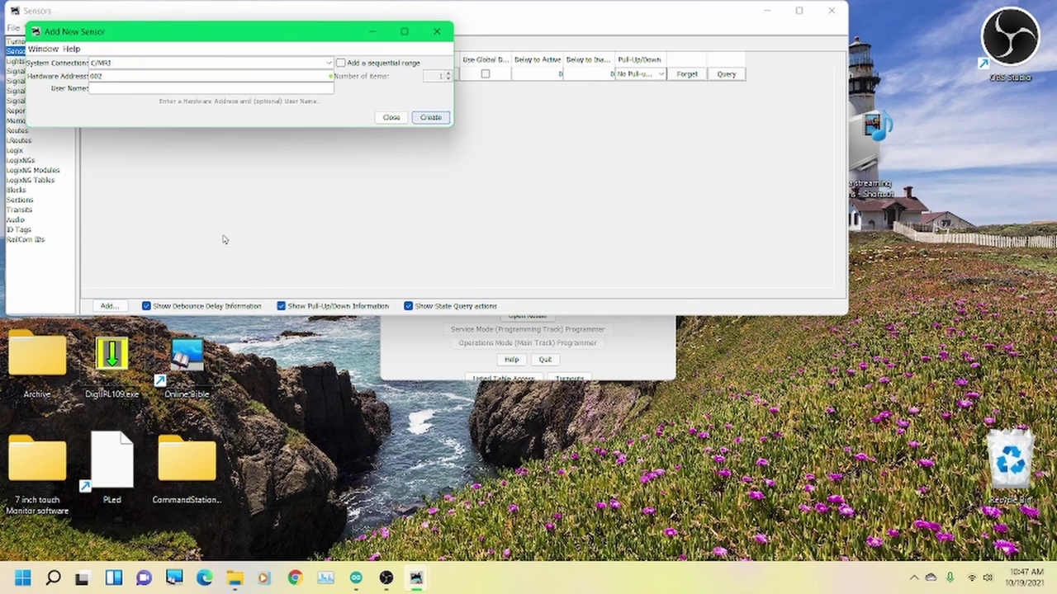
click(393, 117)
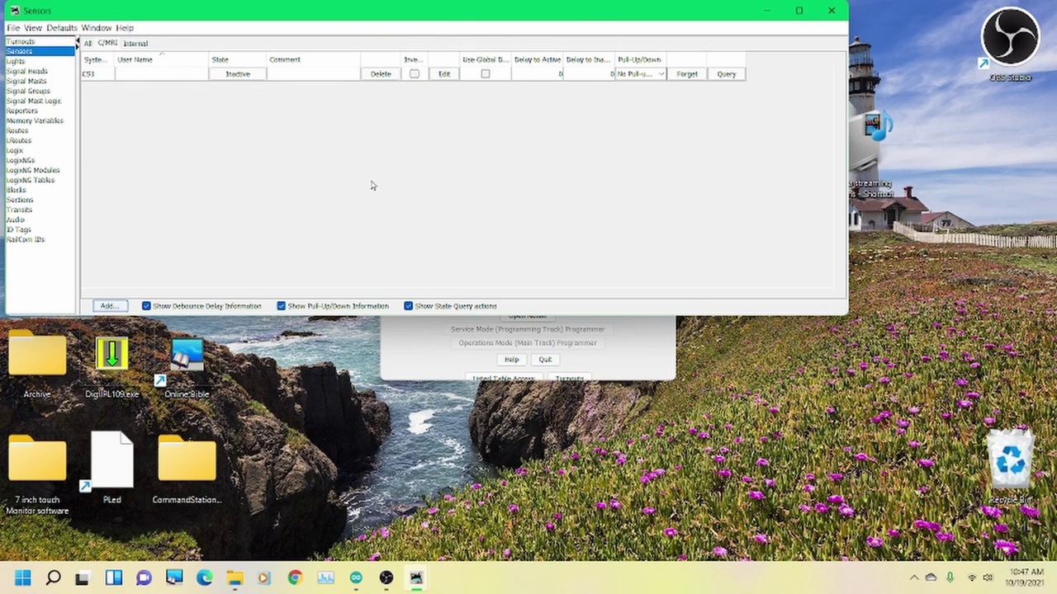
click(108, 306)
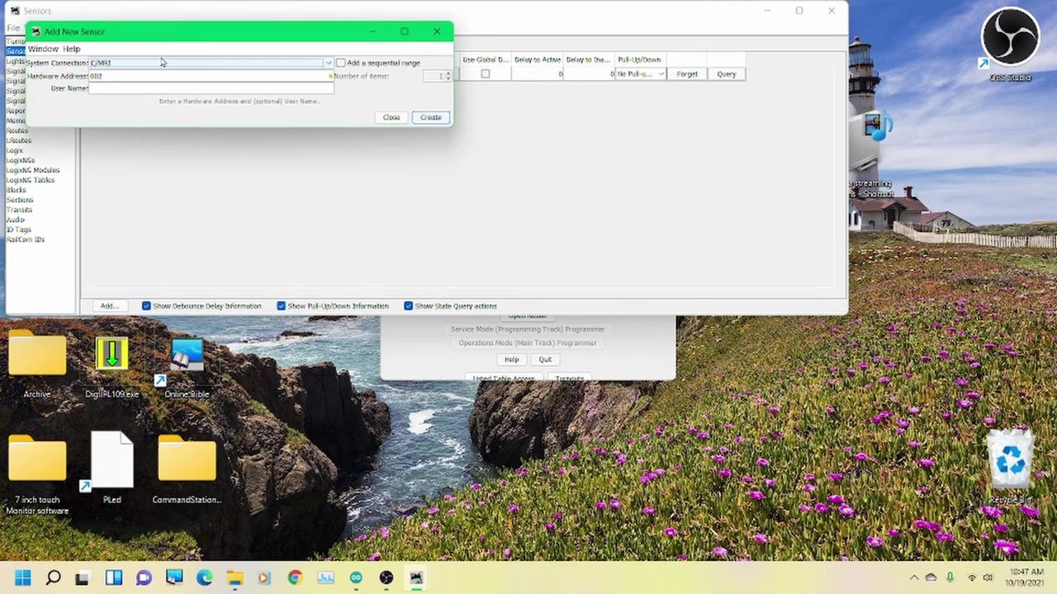
click(430, 118)
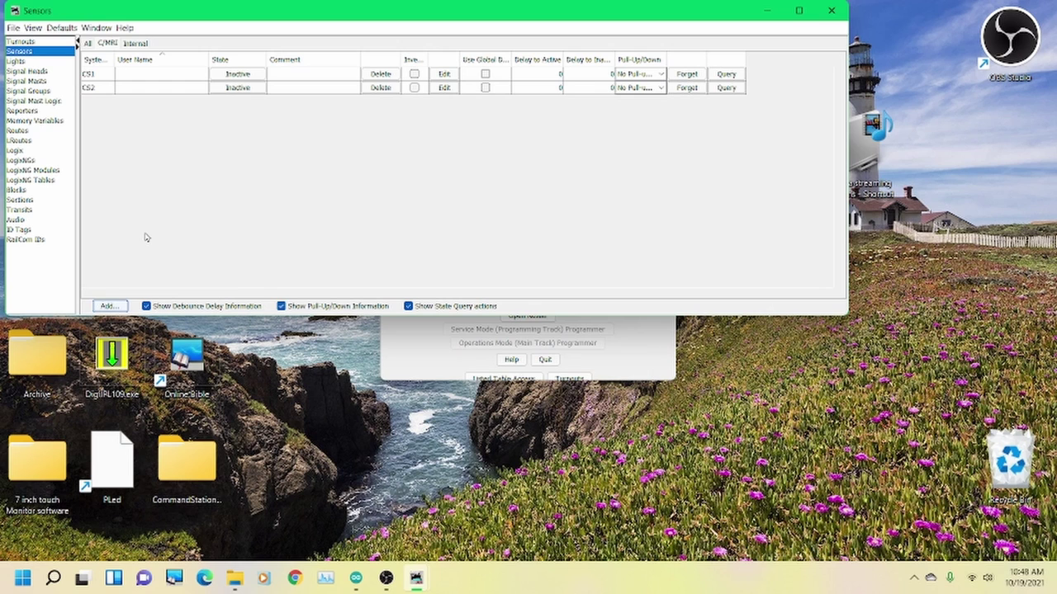
- Return to the turnout table and test turnout CT2 by switching it to Closed, Thrown and back to Closed
click(33, 41)
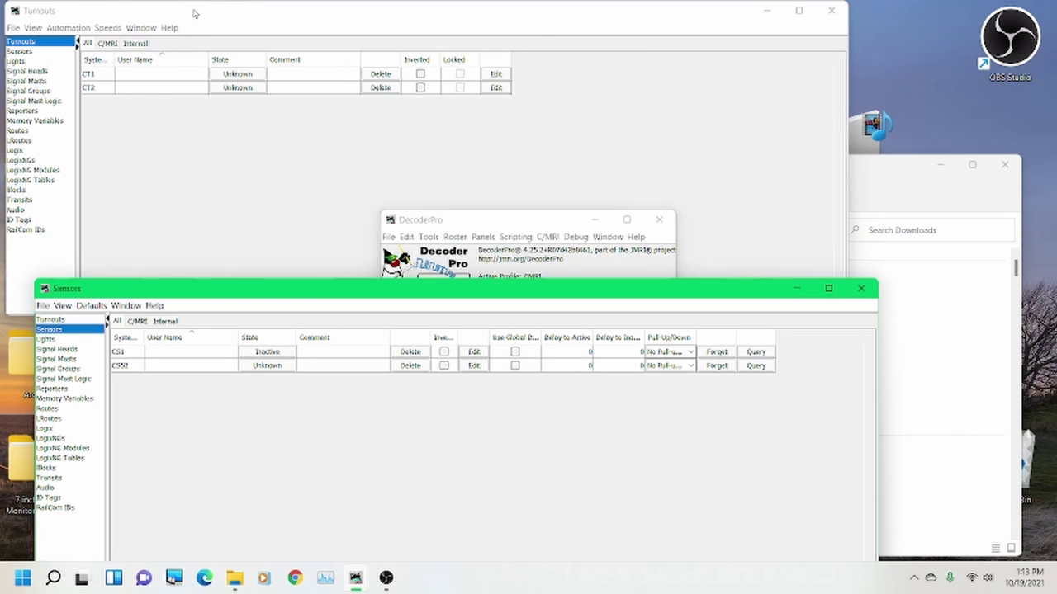
drag(196, 12, 199, 12)
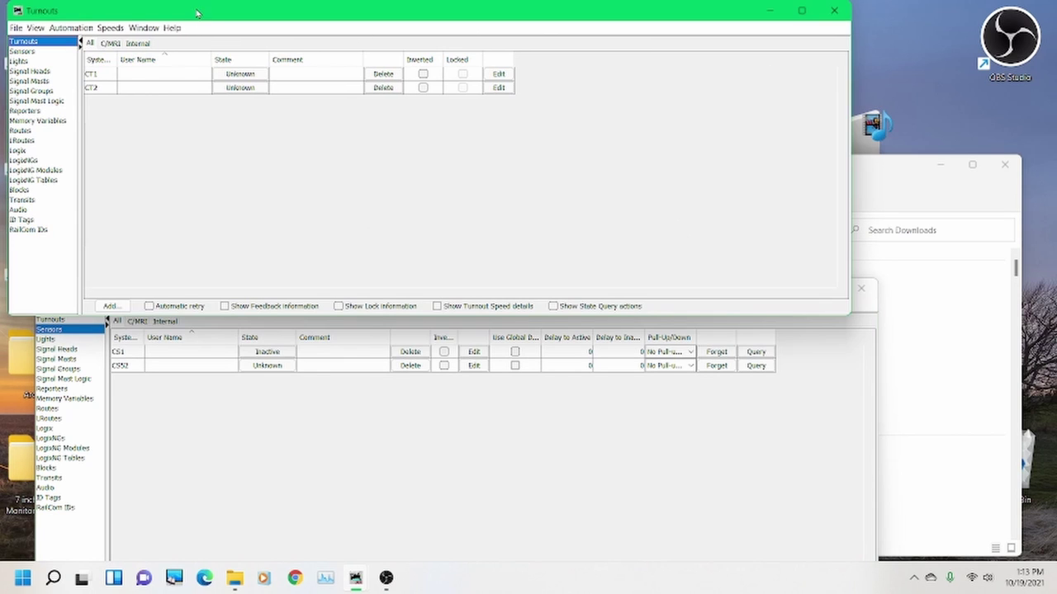
click(248, 435)
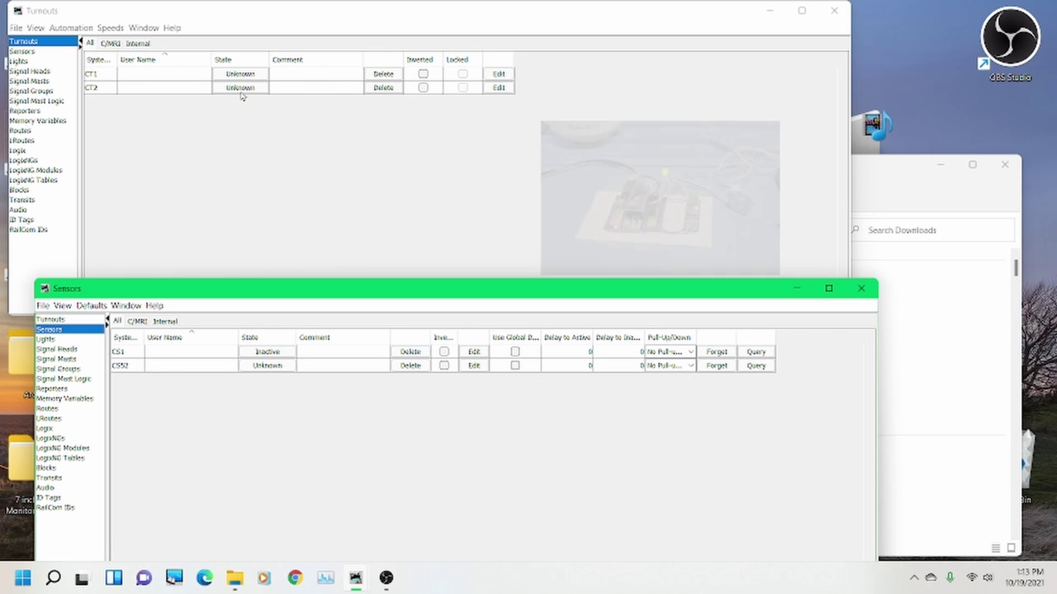
click(241, 94)
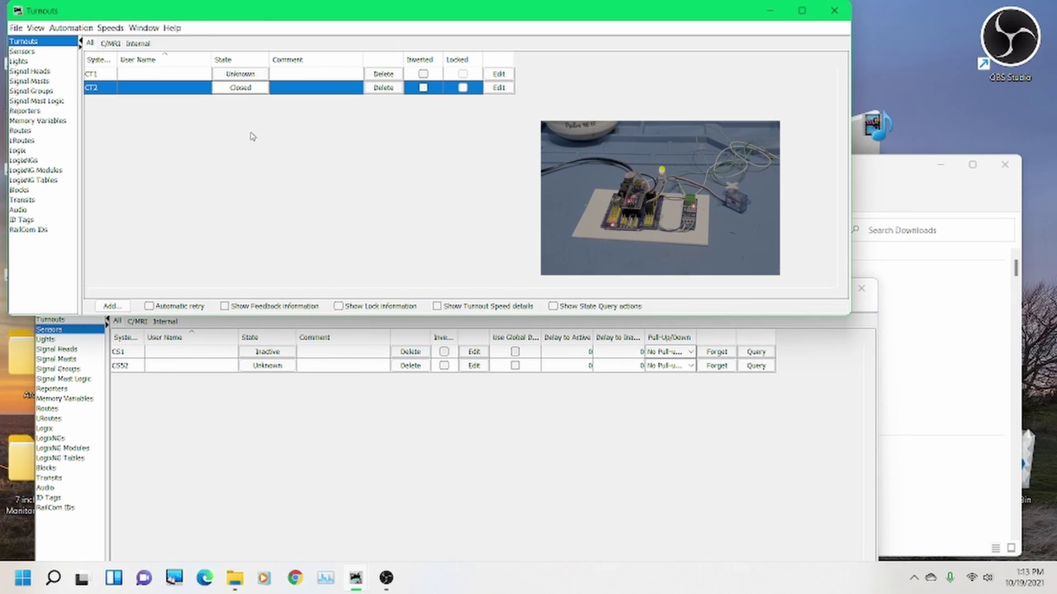
click(240, 87)
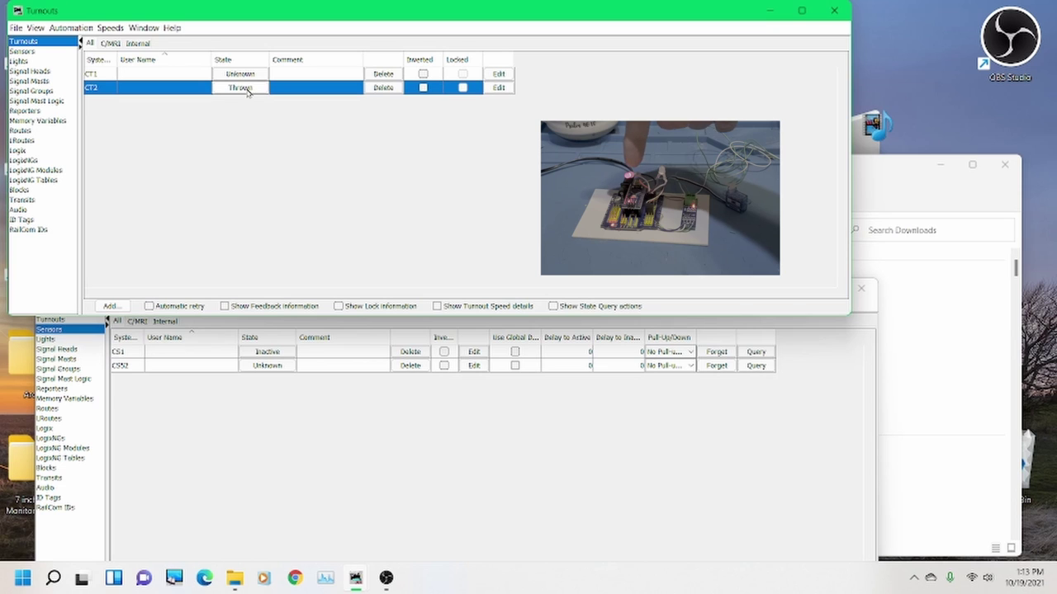
click(249, 89)
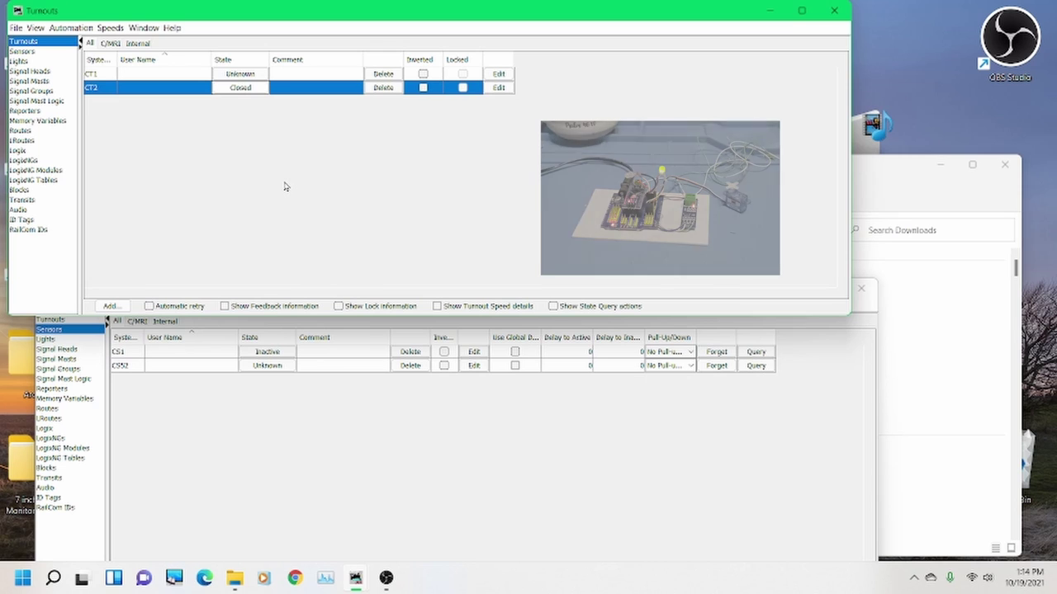
- Set turnout CT2's feedback mode to ONESENSOR with CS1 as feedback sensor 1, and apply the change
click(499, 87)
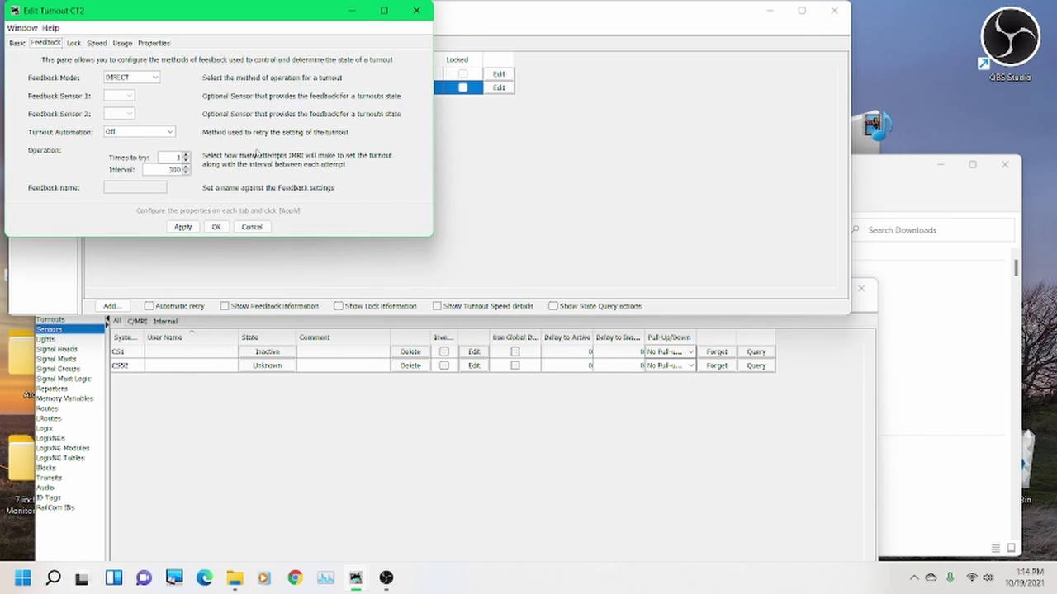
drag(175, 21, 571, 58)
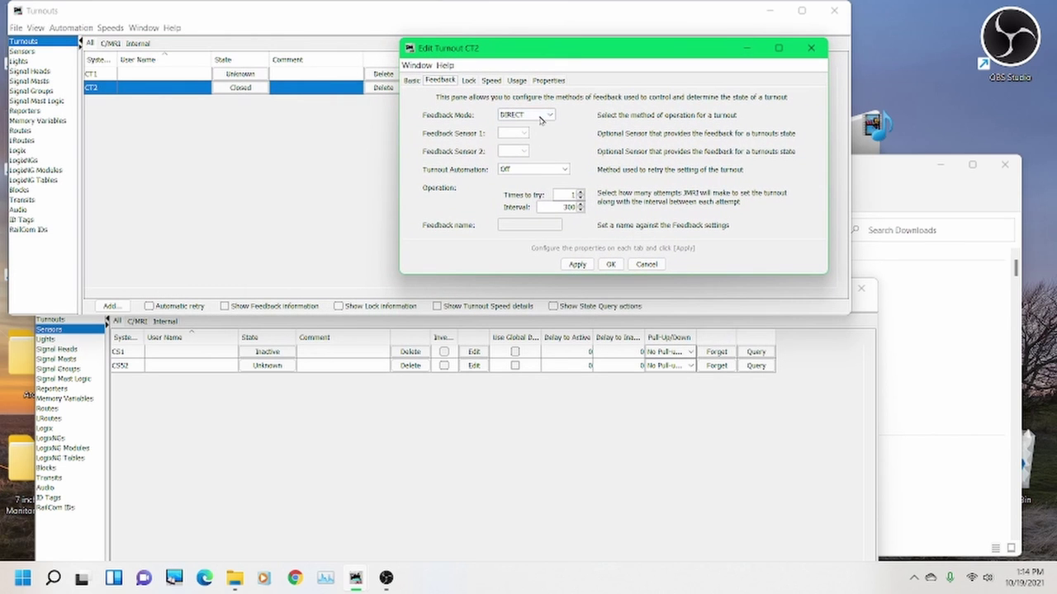
click(544, 117)
click(515, 136)
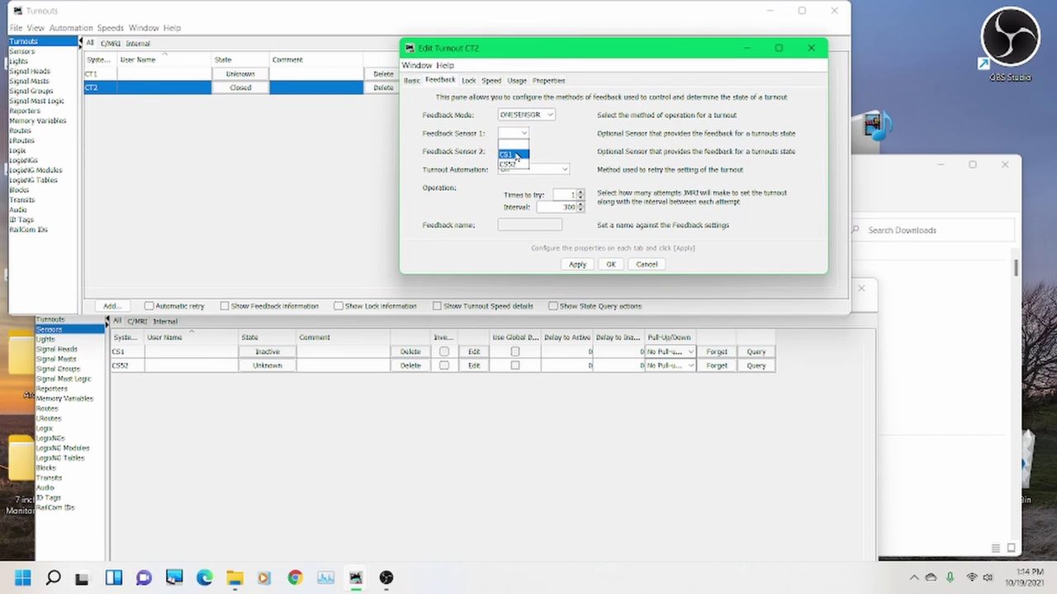
click(514, 154)
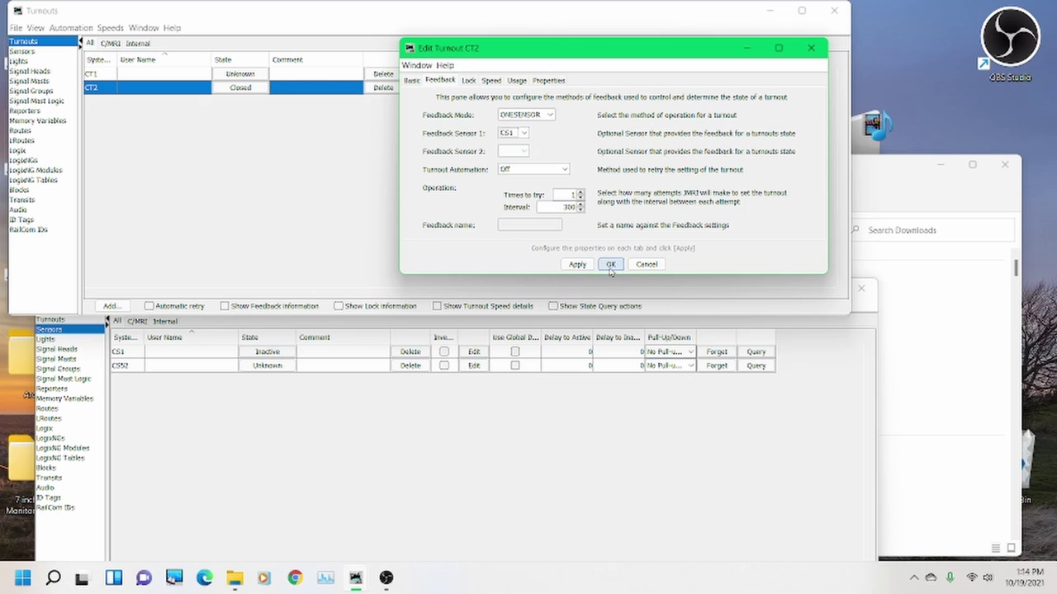
click(576, 265)
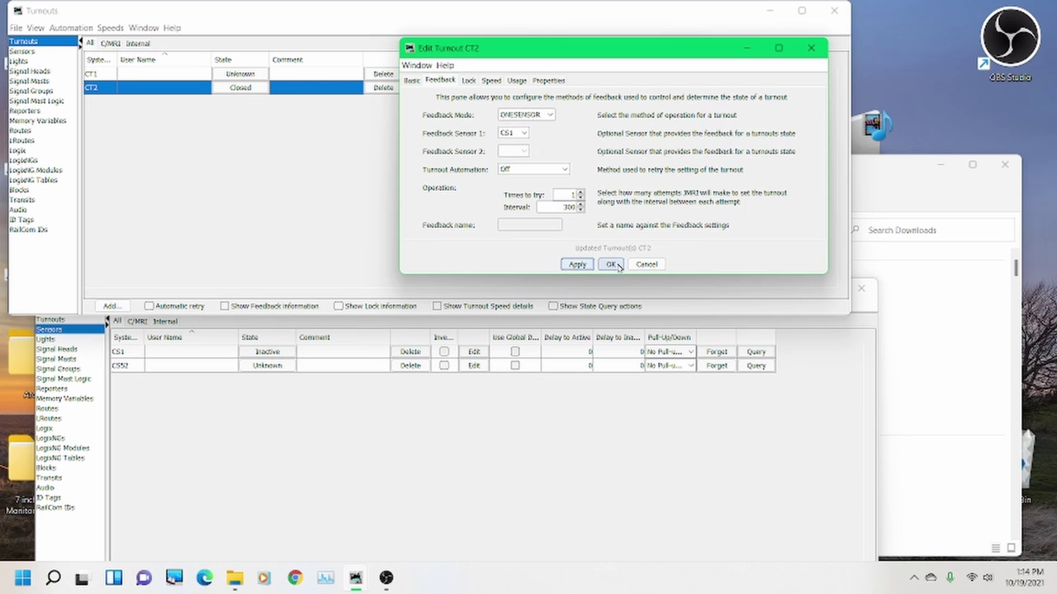
click(611, 265)
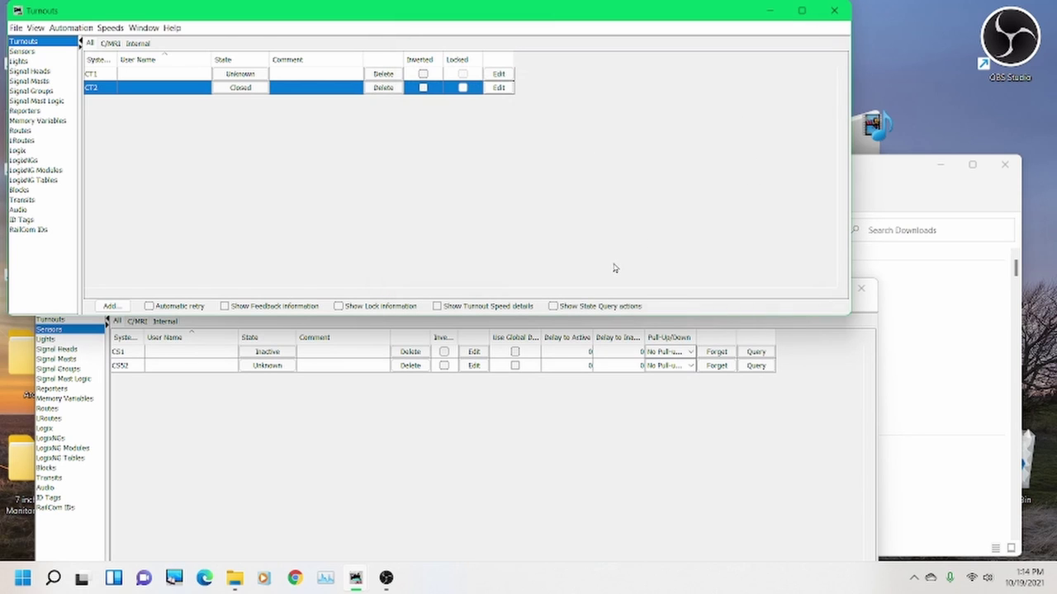
- Test the feedback sensor CS1 by switching it to Active and back to Inactive in the sensor table
click(283, 352)
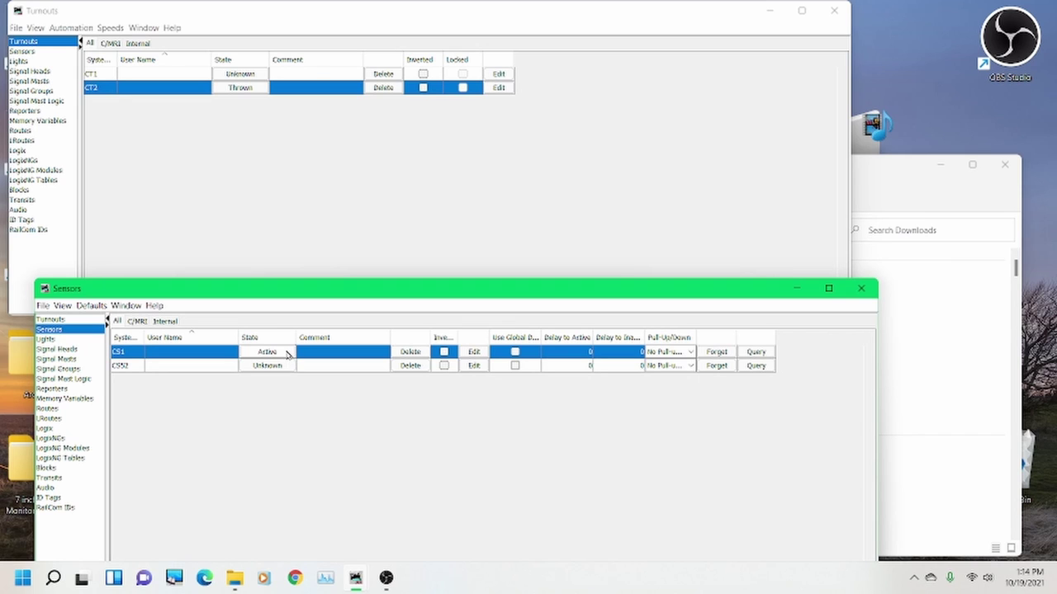
click(285, 355)
- From the main DecoderPro window, open the turnout control, set turnout 001 to Thrown and back to Closed, and close the control
mouse_move(360, 580)
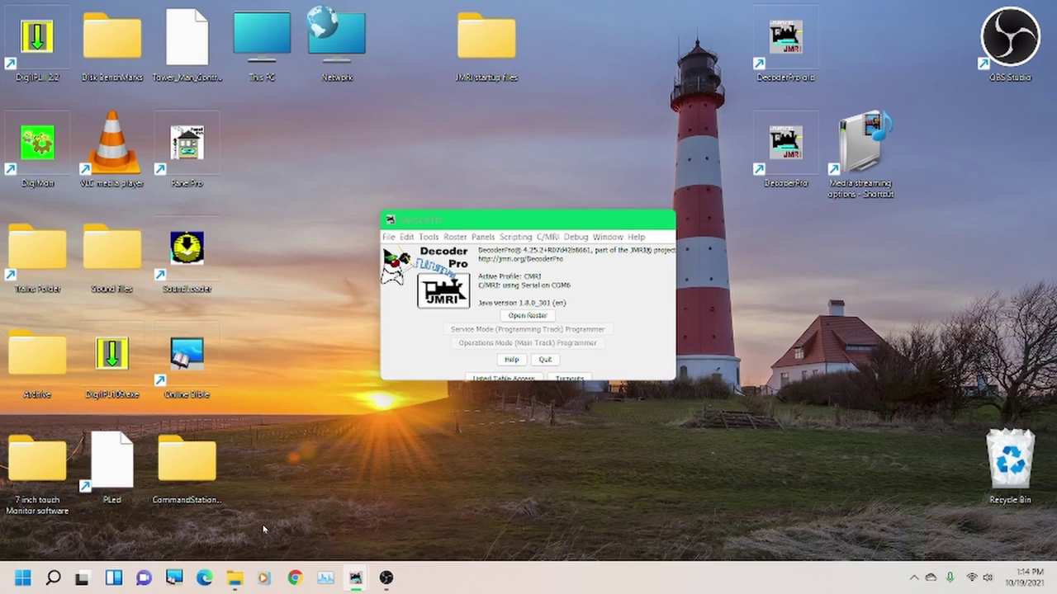
click(265, 530)
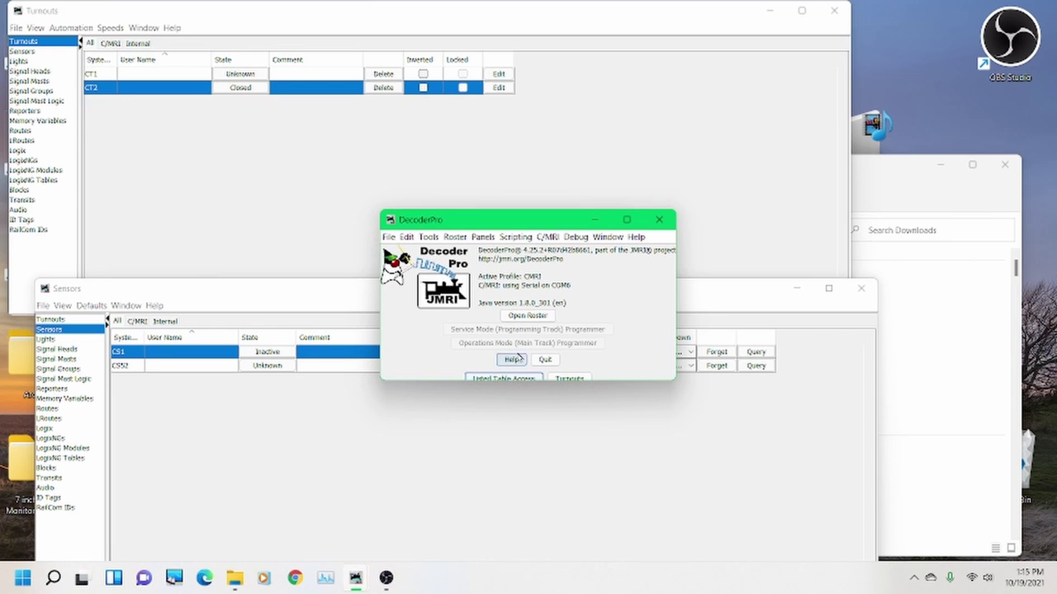
click(569, 378)
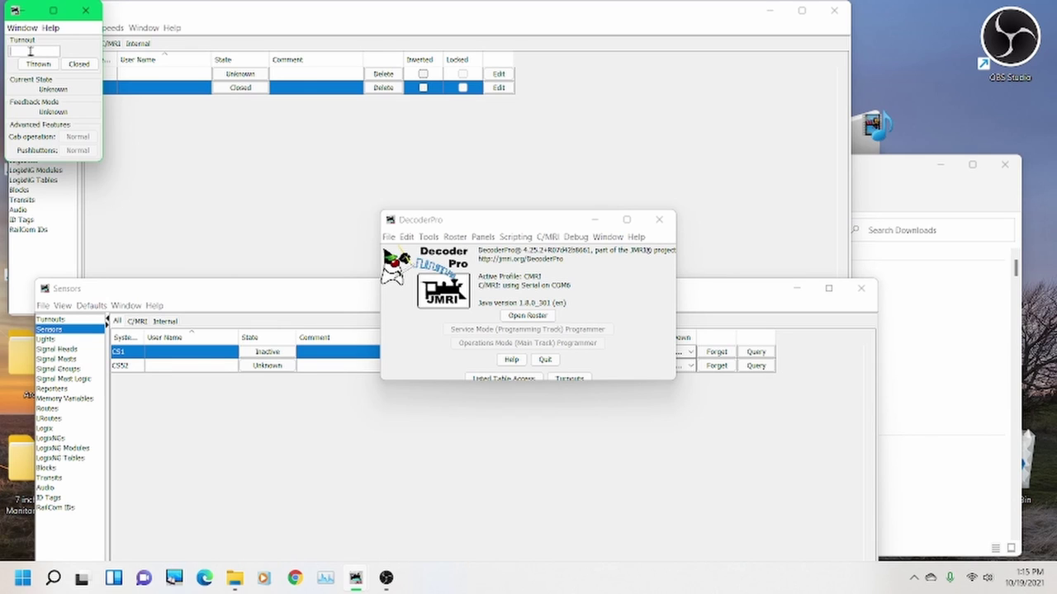
text(001)
click(48, 66)
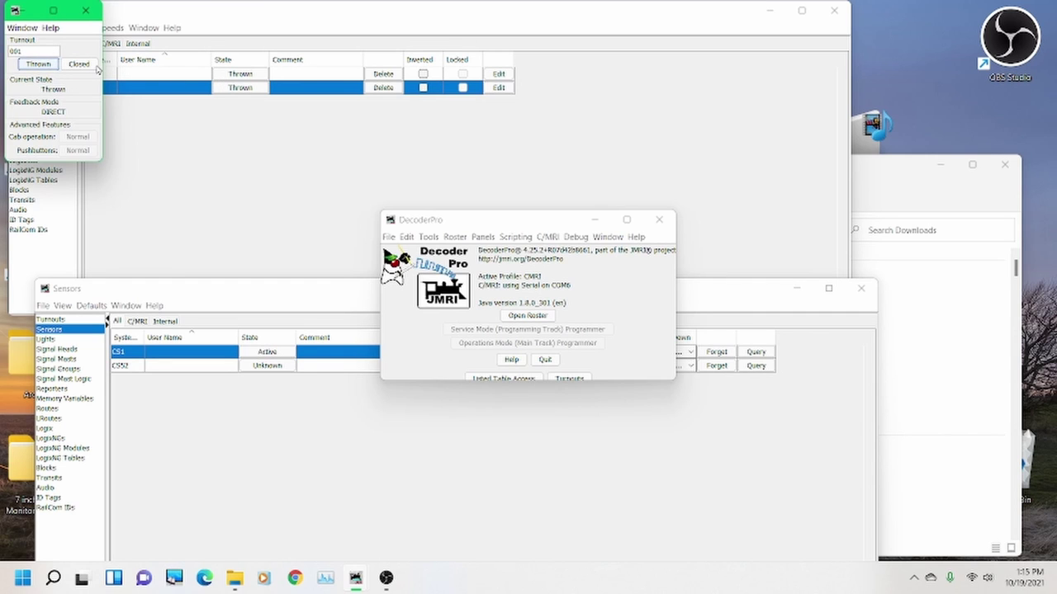
click(36, 54)
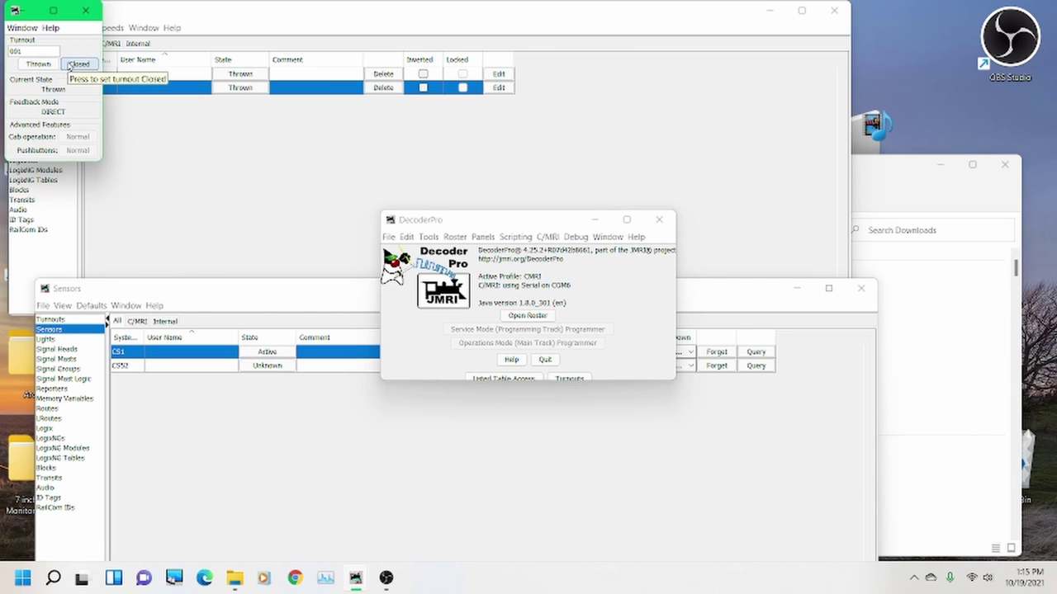
click(72, 65)
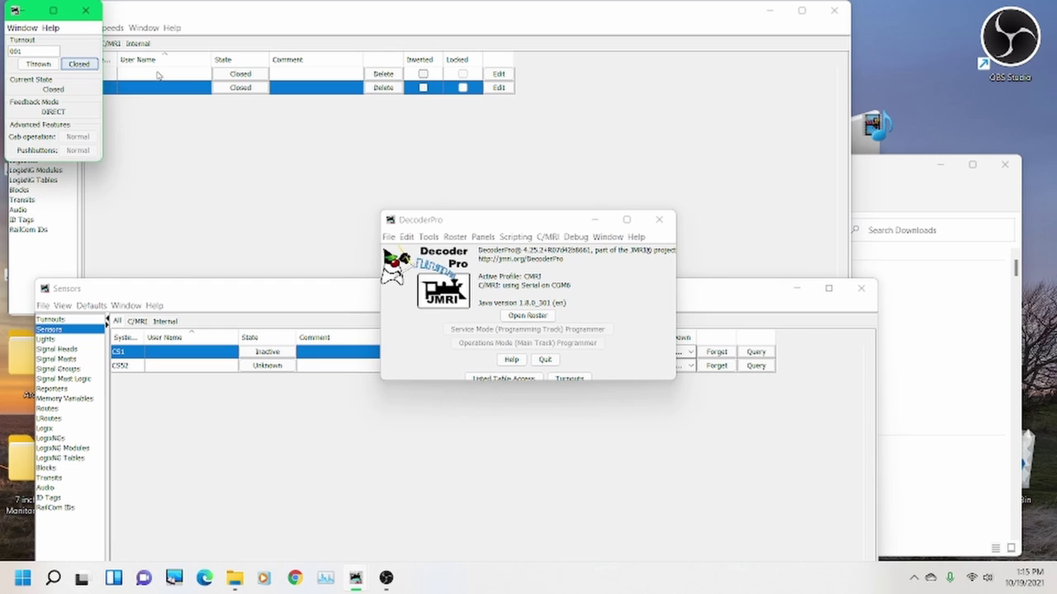
click(93, 12)
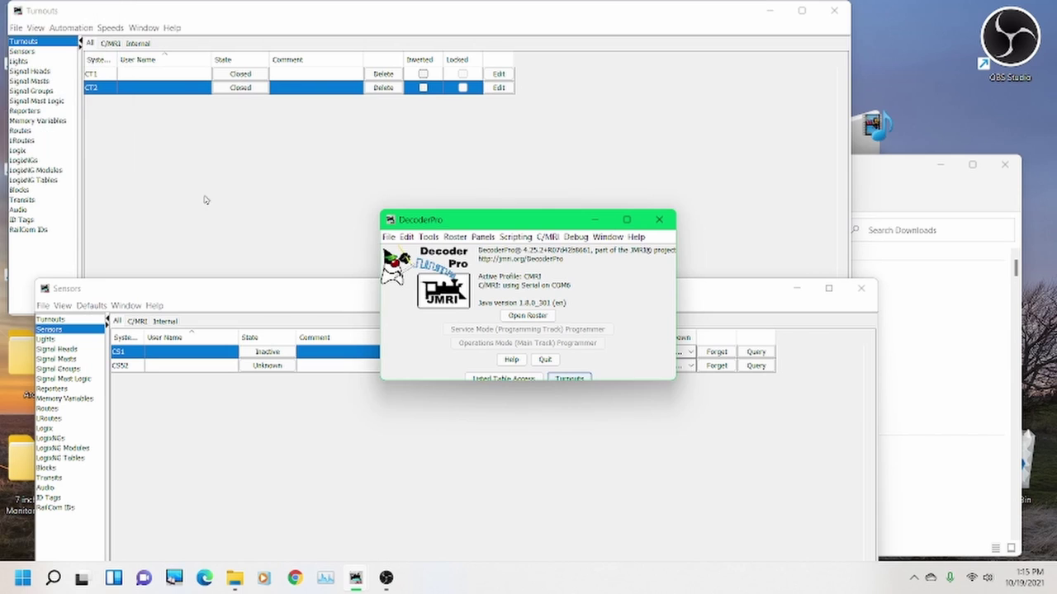